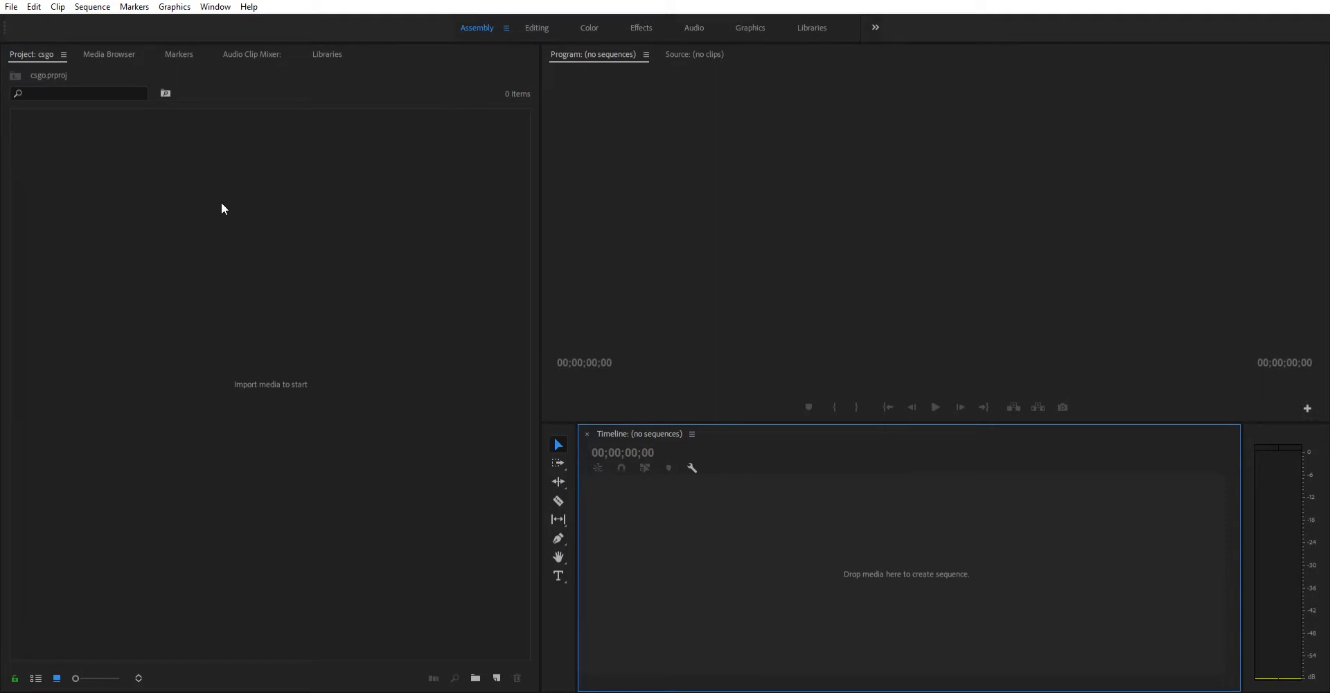
- Import the two Counter-Strike gameplay video clips into the empty csgo project
{"action": "left_click", "coordinate": [321, 369]}
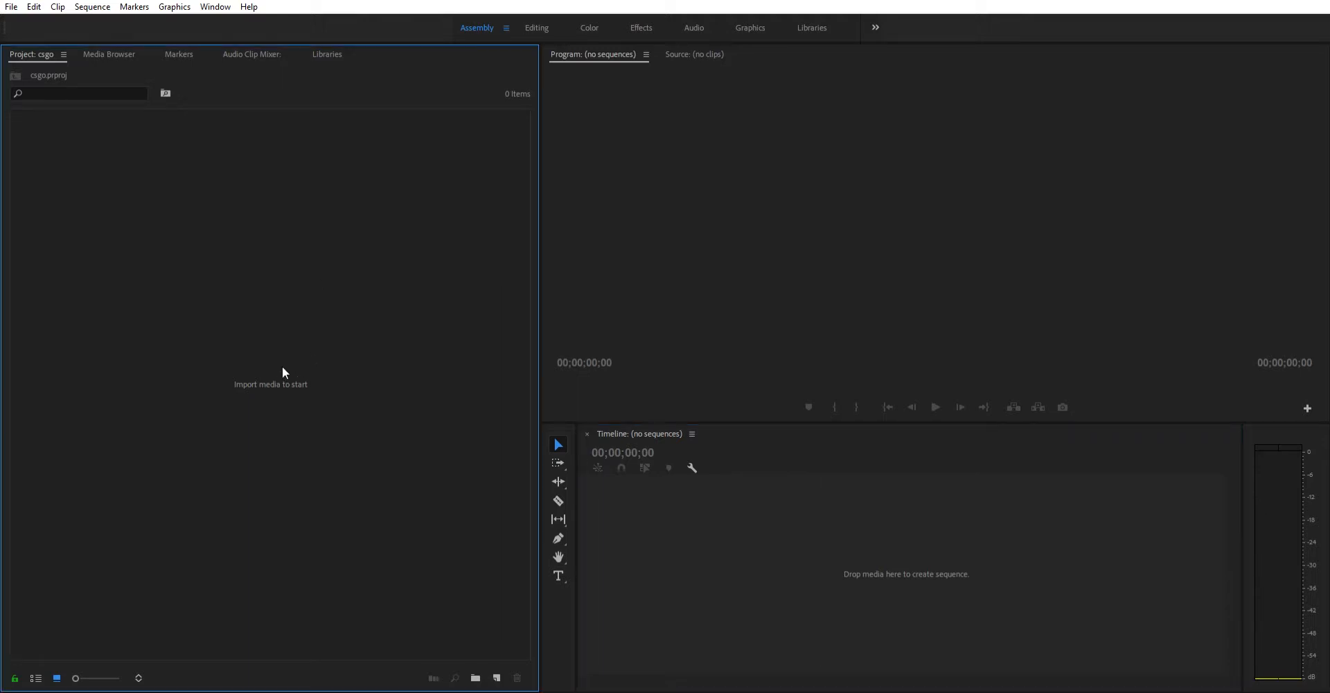
{"action": "double_click", "coordinate": [280, 339]}
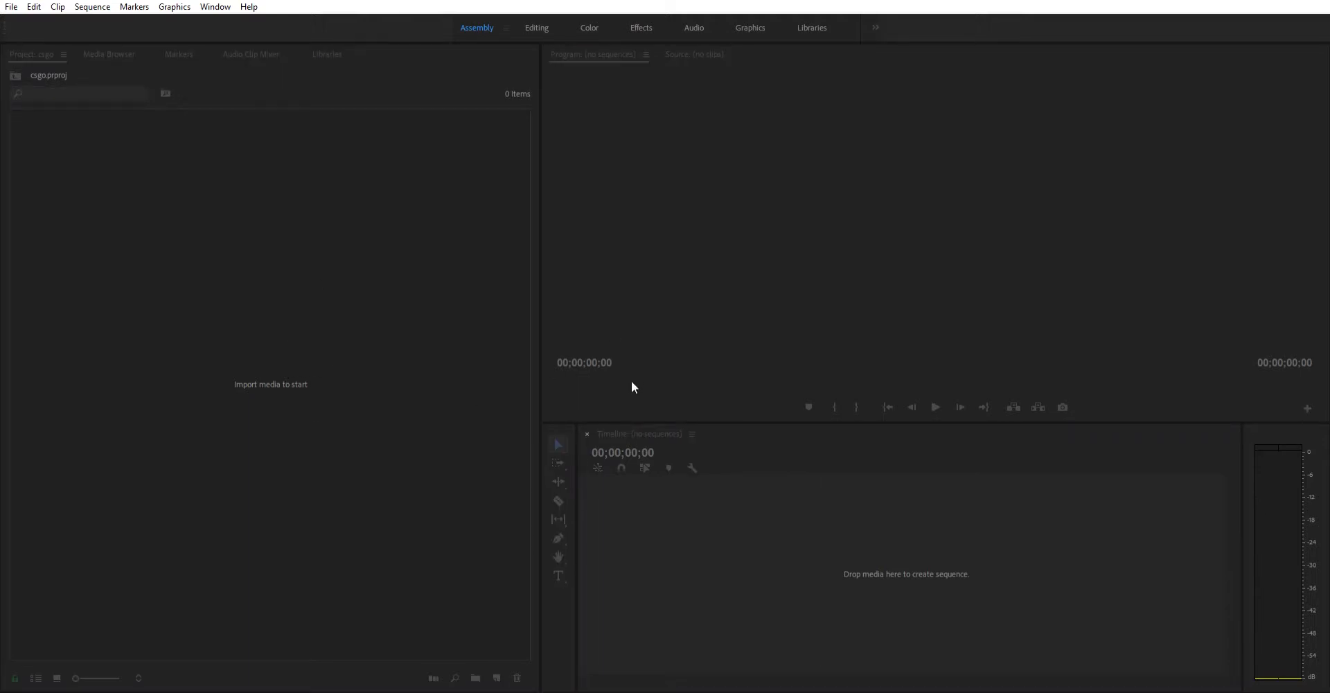
{"action": "key", "text": "Escape"}
{"action": "double_click", "coordinate": [283, 376]}
{"action": "key", "text": "Escape"}
{"action": "left_click", "coordinate": [302, 253]}
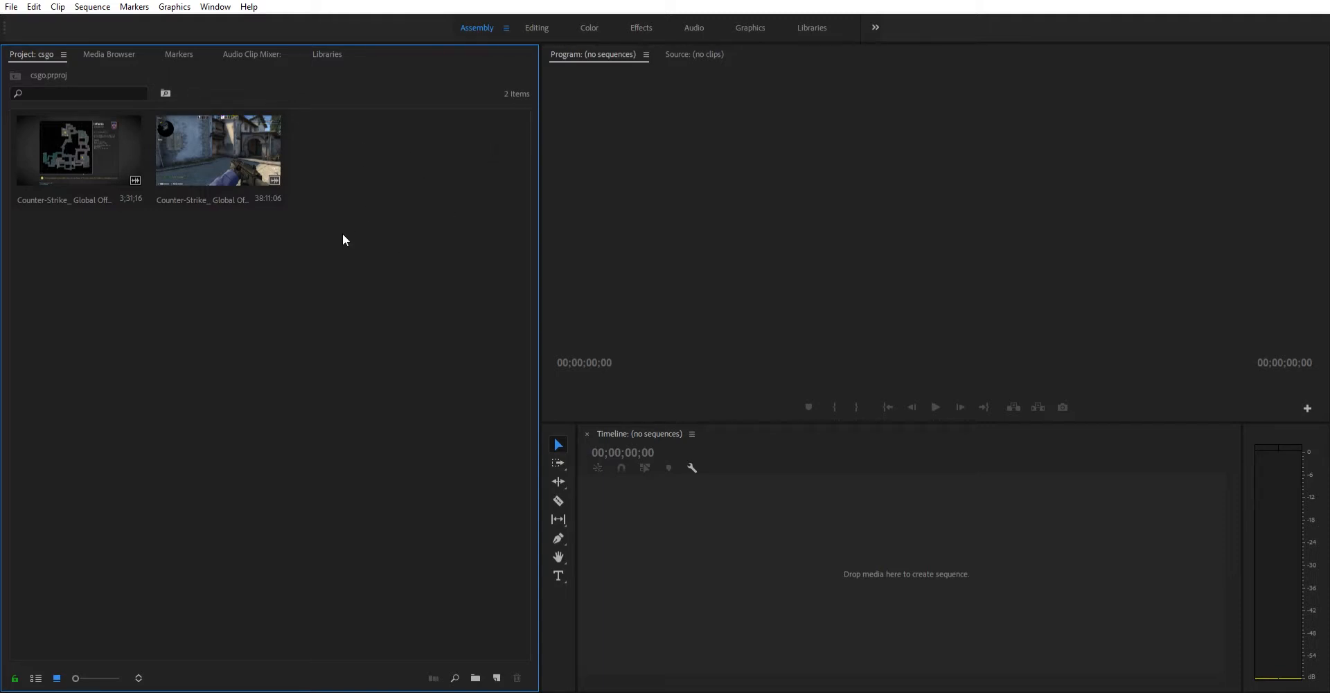
- Import the Jailbreakers Ltd - I Like Trouble.mp3 music file into the project
{"action": "double_click", "coordinate": [298, 291]}
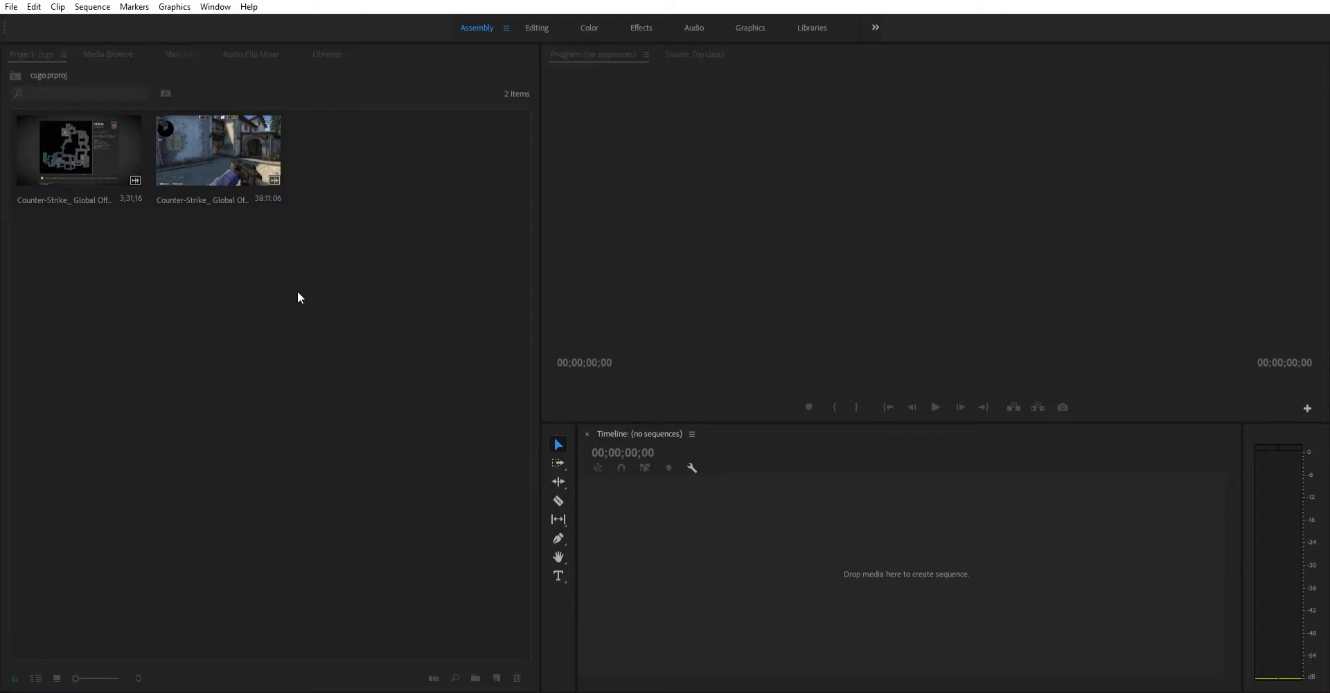
{"action": "left_click", "coordinate": [593, 370]}
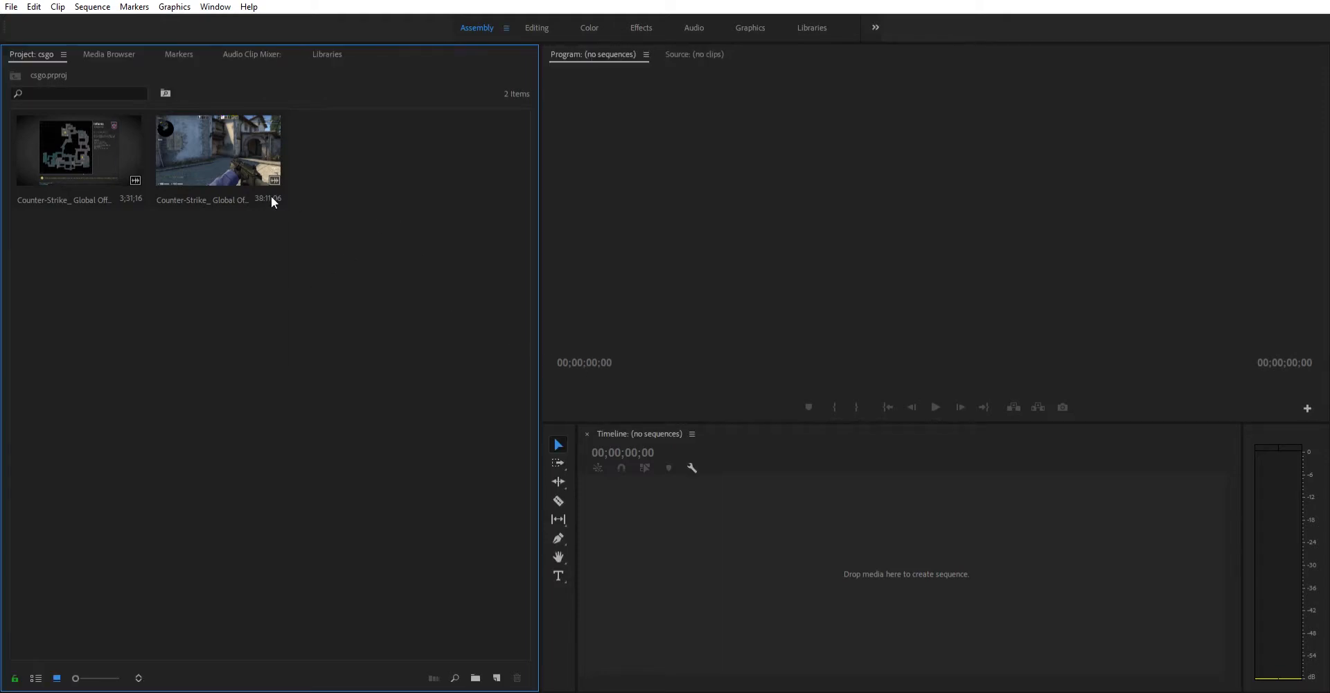
{"action": "double_click", "coordinate": [484, 327]}
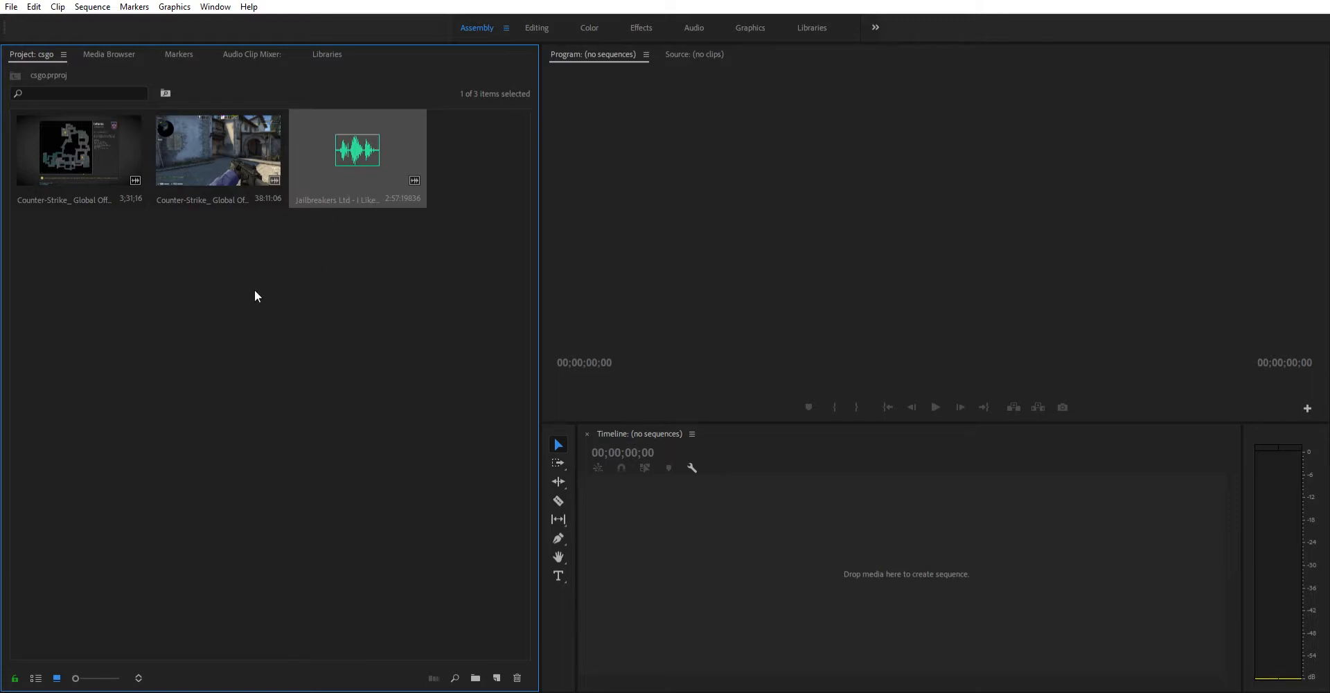
- Create a sequence by placing the first, shorter Counter-Strike clip in the empty timeline
{"action": "left_click_drag", "start_coordinate": [224, 313], "coordinate": [5, 112]}
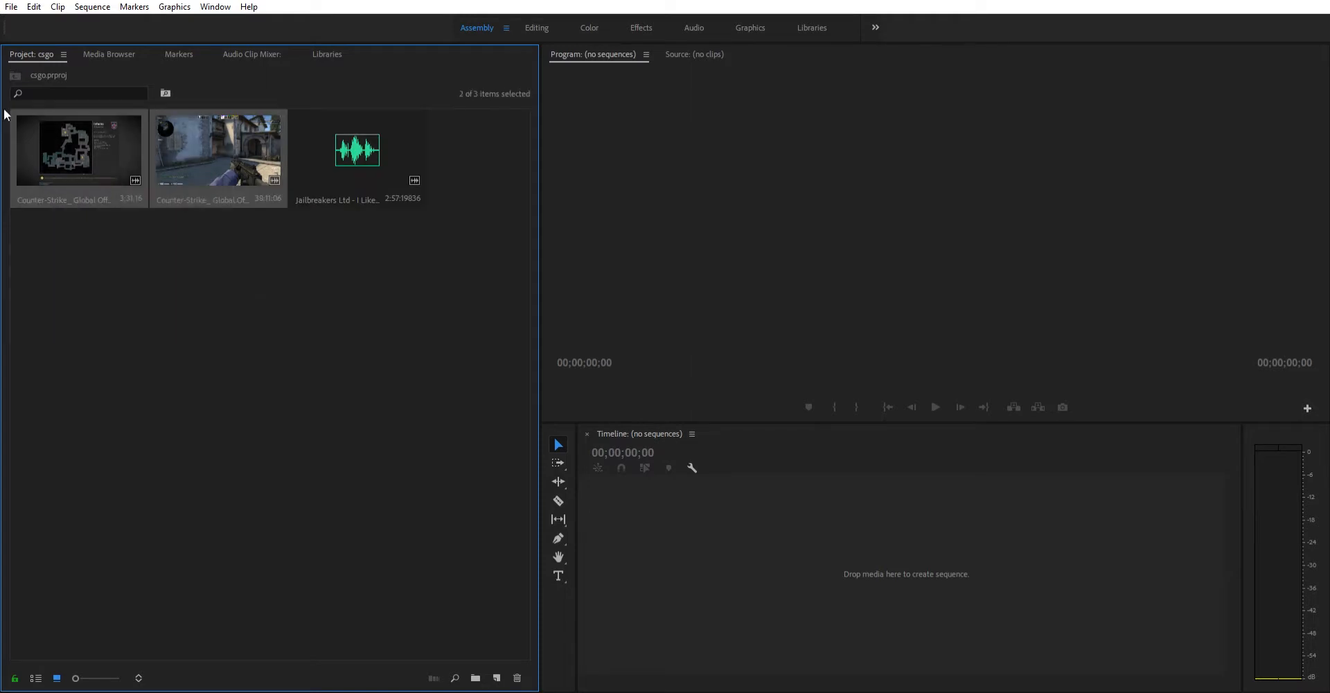
{"action": "left_click", "coordinate": [118, 289]}
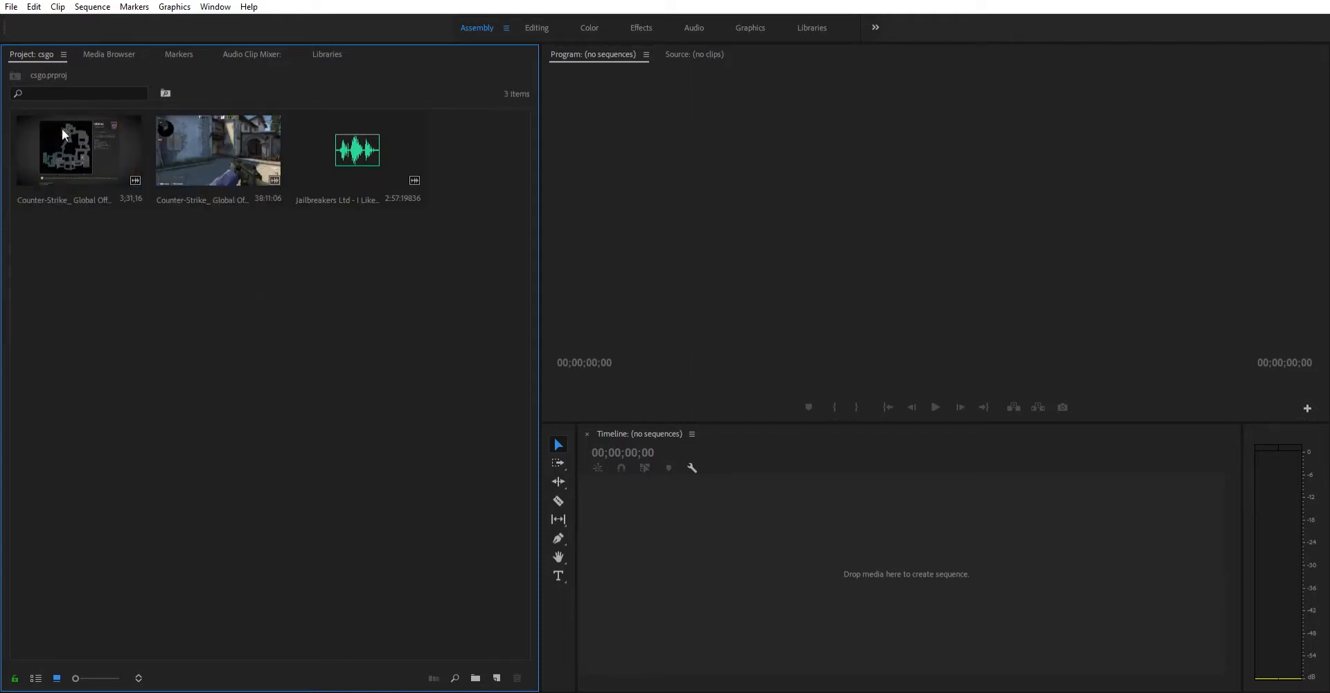
{"action": "left_click_drag", "start_coordinate": [63, 142], "coordinate": [625, 540]}
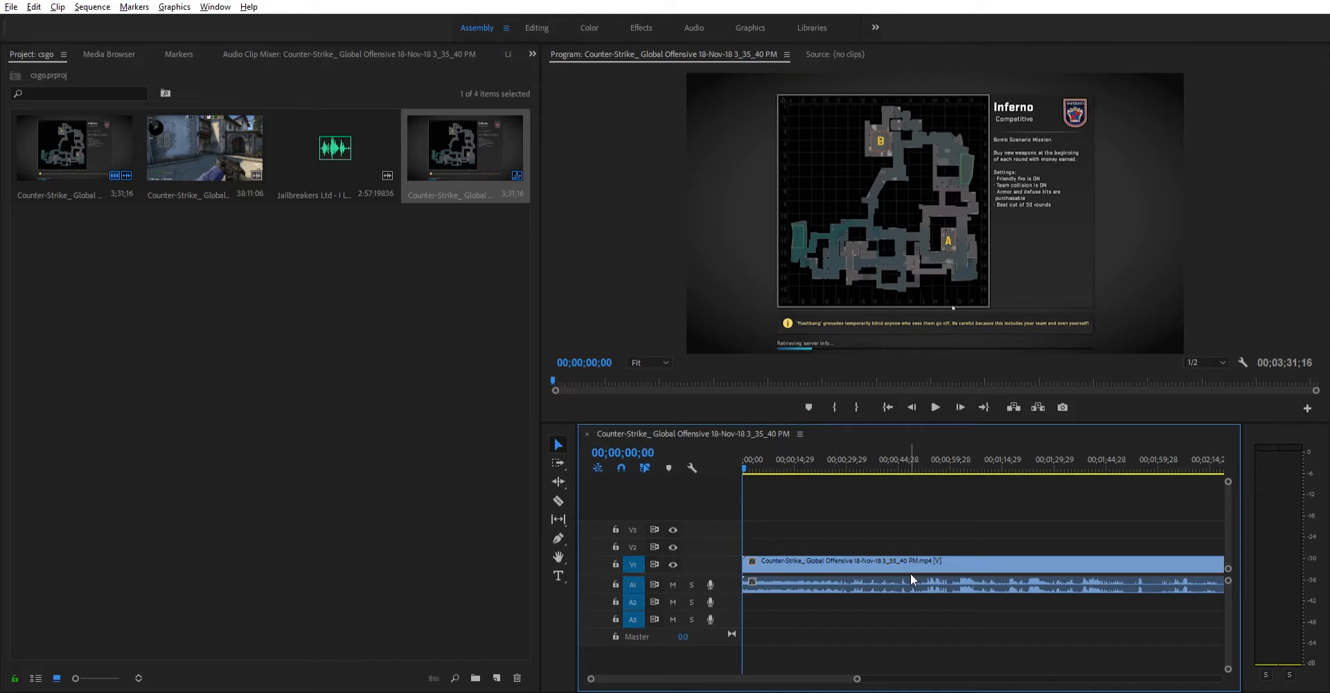
- Place the second, longer Counter-Strike clip on V1 directly after the first clip
{"action": "scroll", "coordinate": [911, 574], "scroll_direction": "down", "scroll_amount": 5}
{"action": "scroll", "coordinate": [911, 572], "scroll_direction": "down", "scroll_amount": 4}
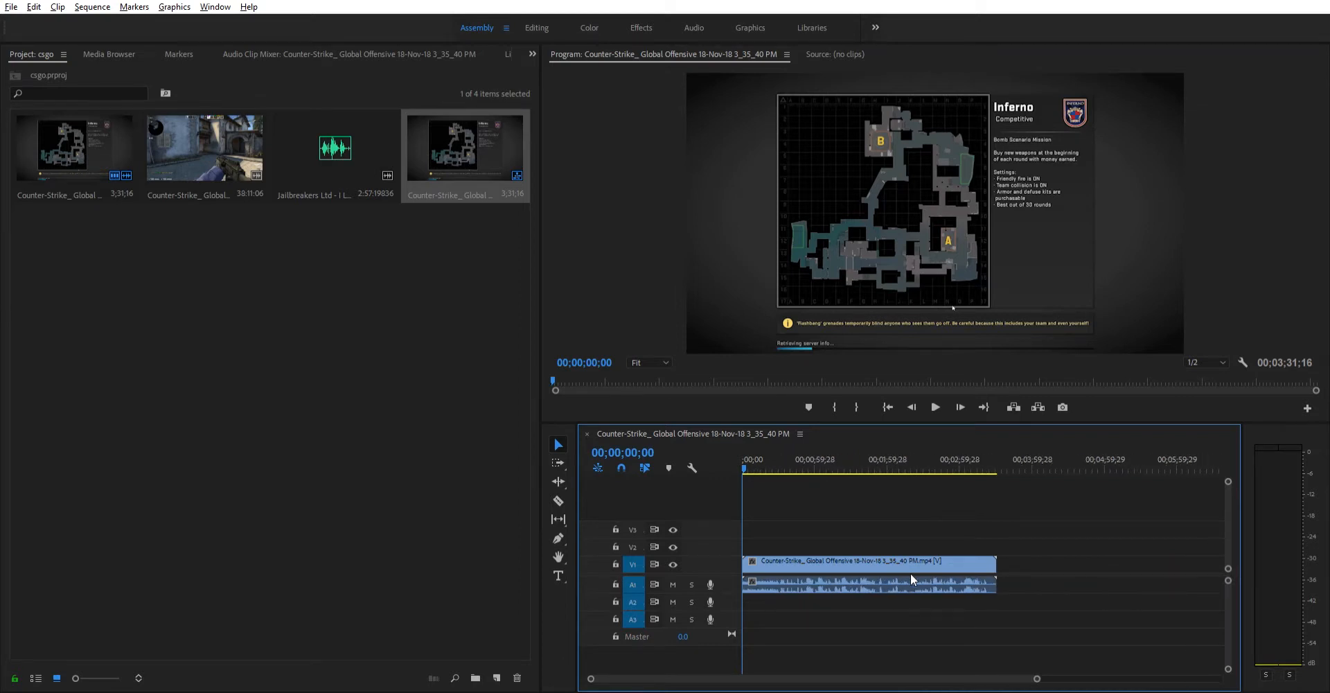
{"action": "scroll", "coordinate": [910, 572], "scroll_direction": "down", "scroll_amount": 2}
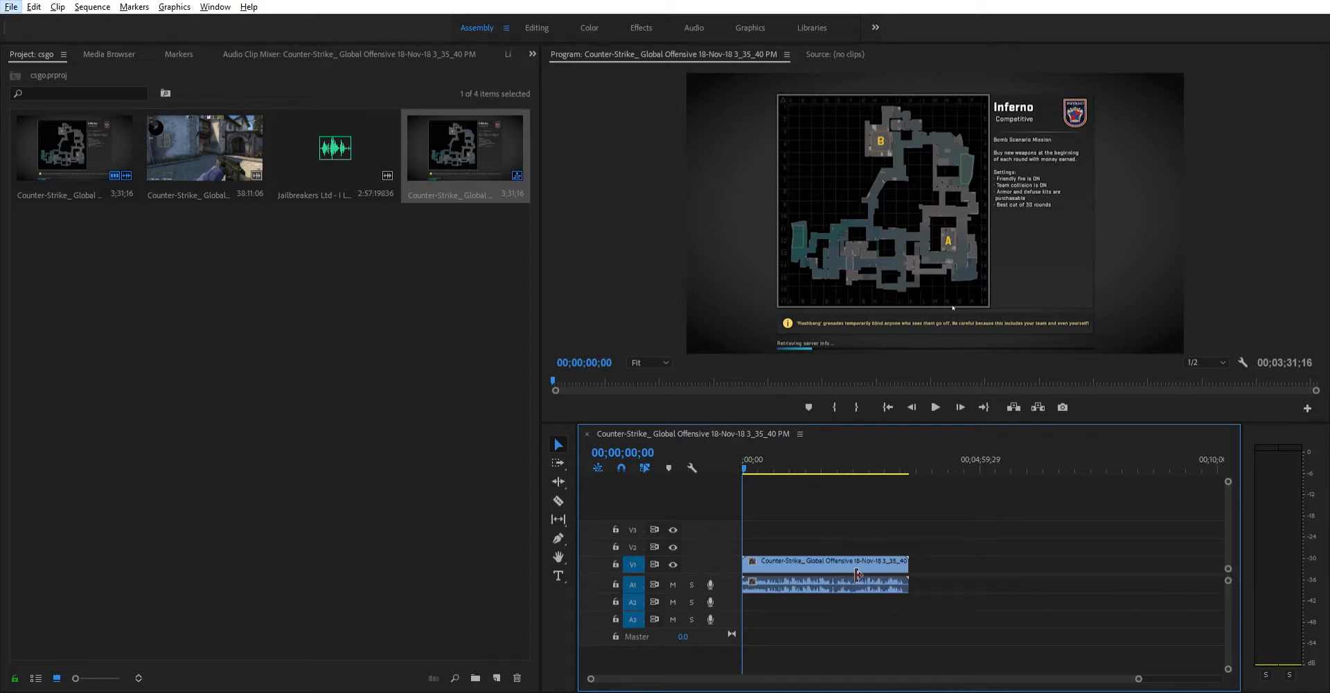
{"action": "left_click", "coordinate": [208, 149]}
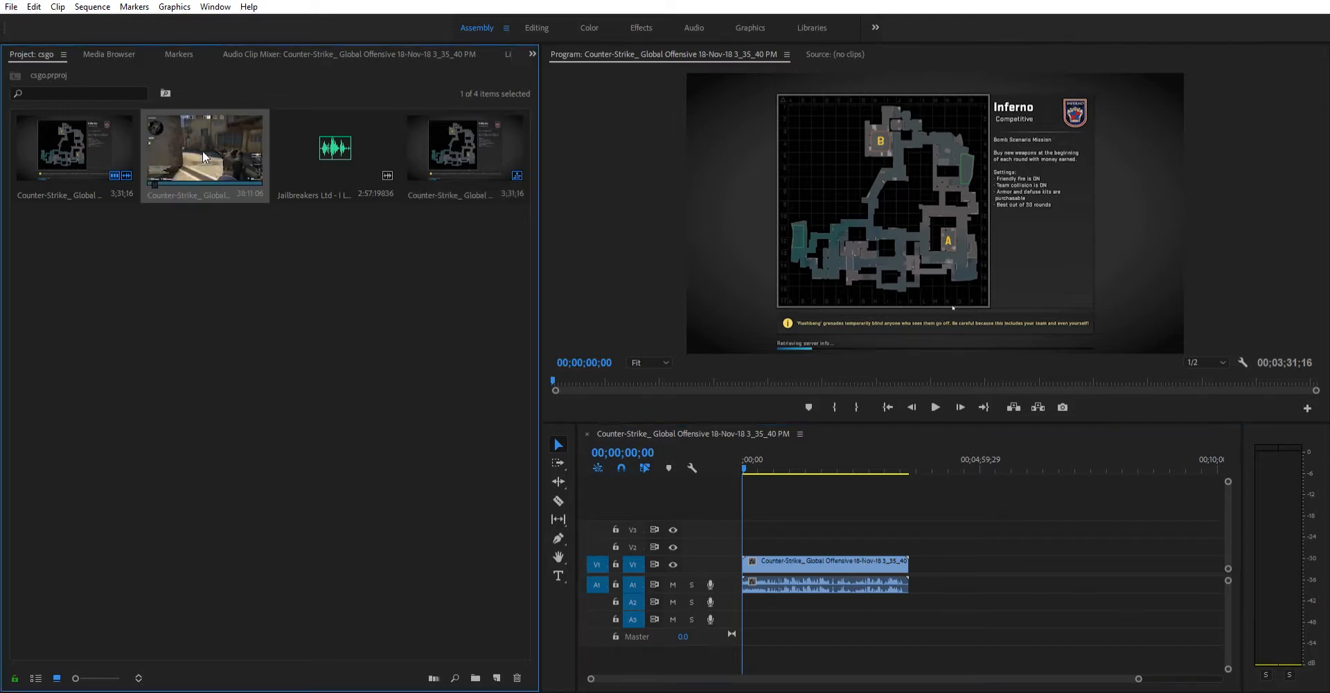
{"action": "left_click_drag", "start_coordinate": [205, 146], "coordinate": [926, 564]}
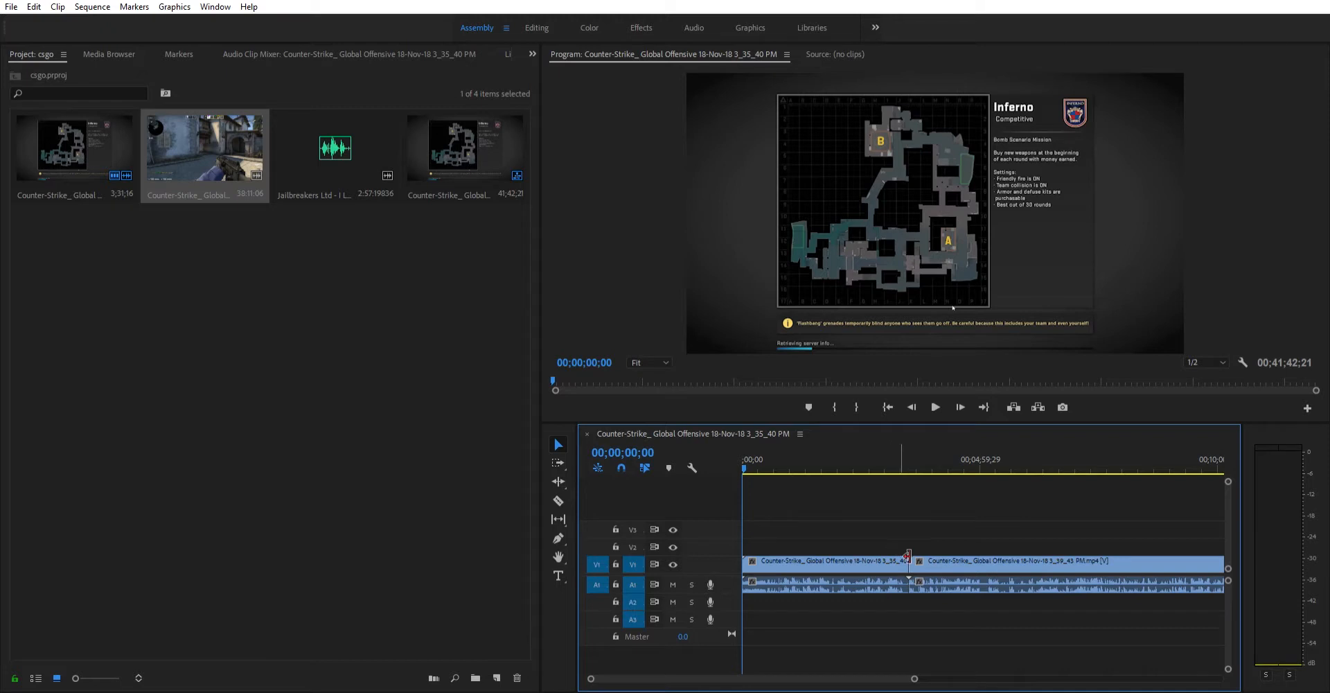
- Apply the Center Split slide video transition to the cut between the two clips on V1
{"action": "left_click", "coordinate": [641, 27]}
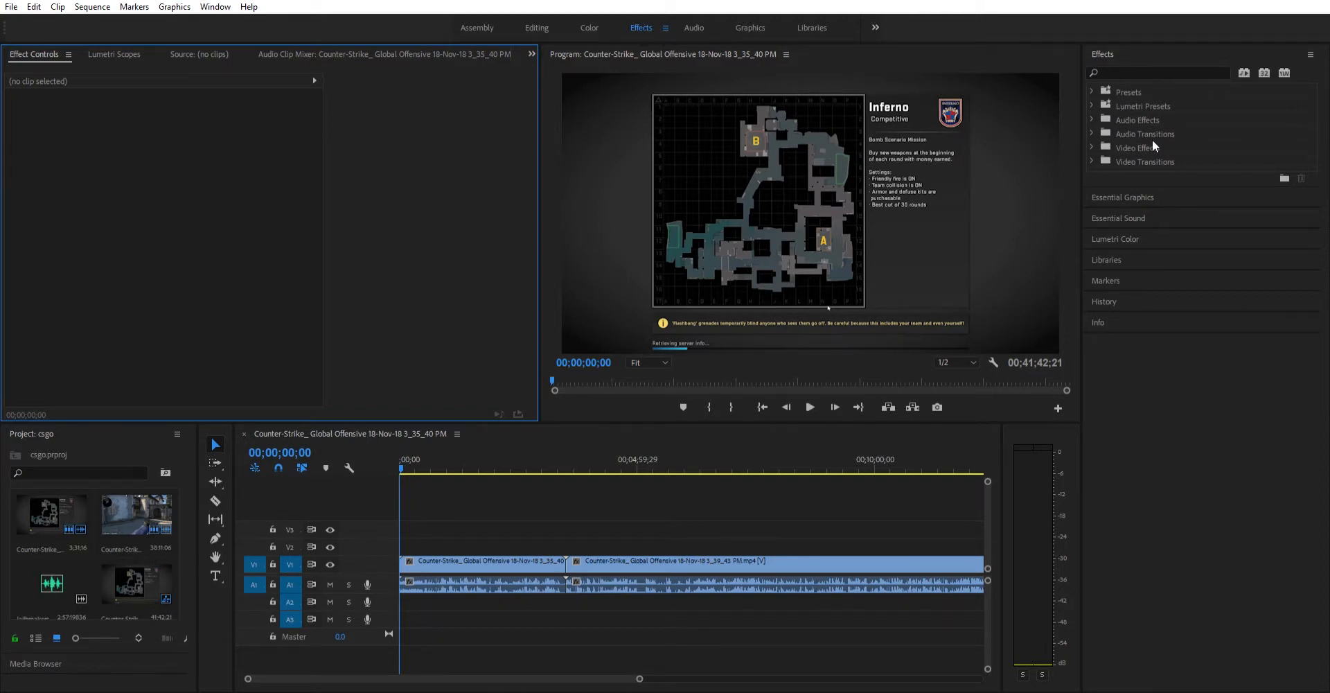
{"action": "left_click", "coordinate": [1093, 161]}
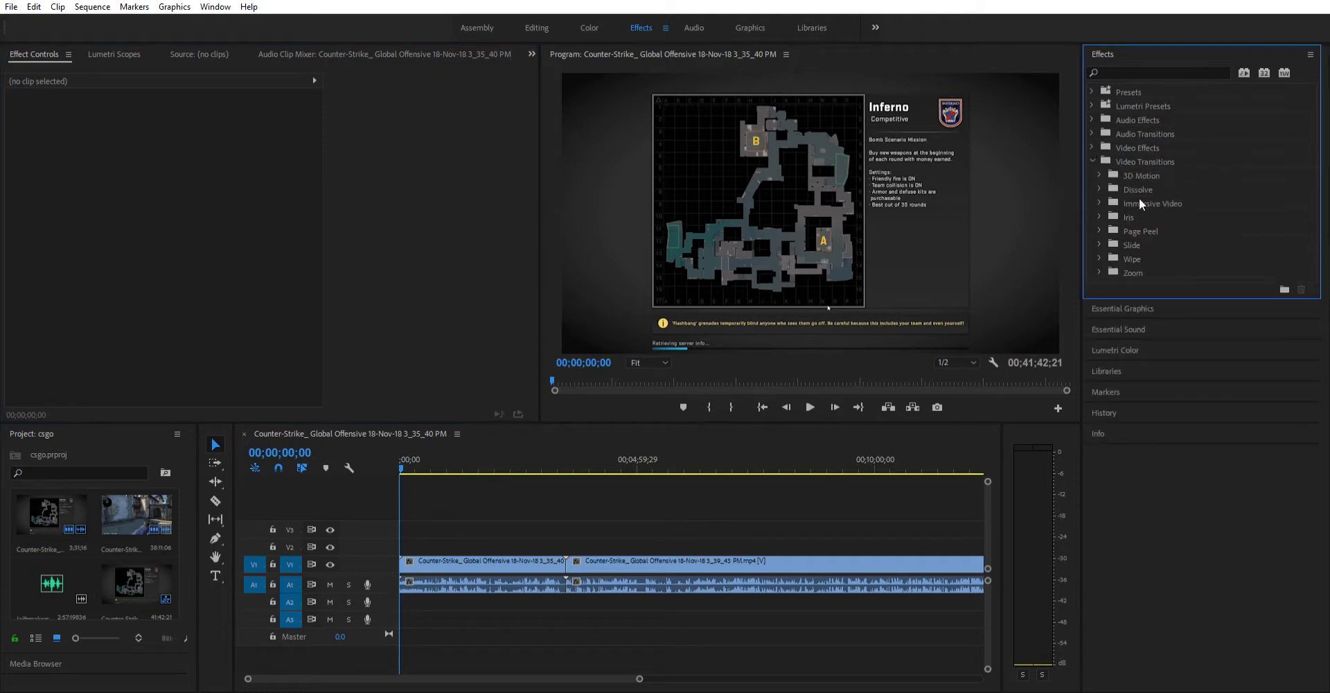
{"action": "left_click", "coordinate": [1099, 242]}
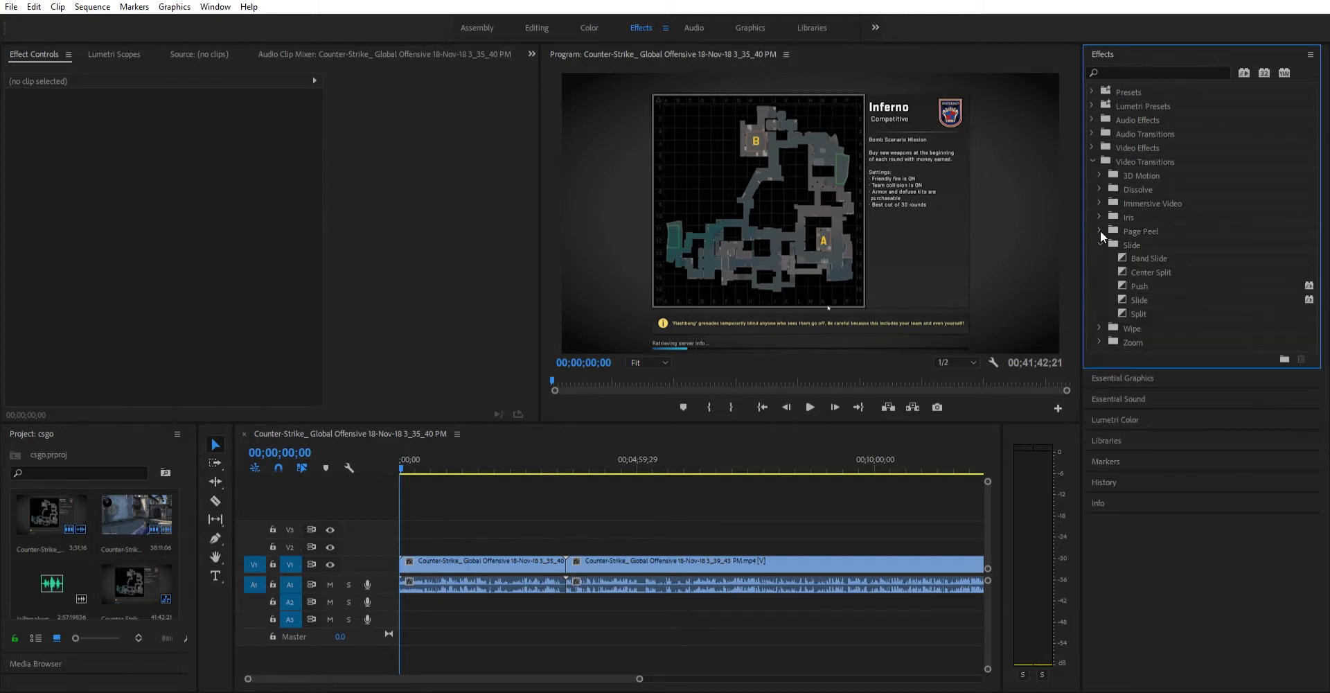
{"action": "left_click", "coordinate": [1156, 267]}
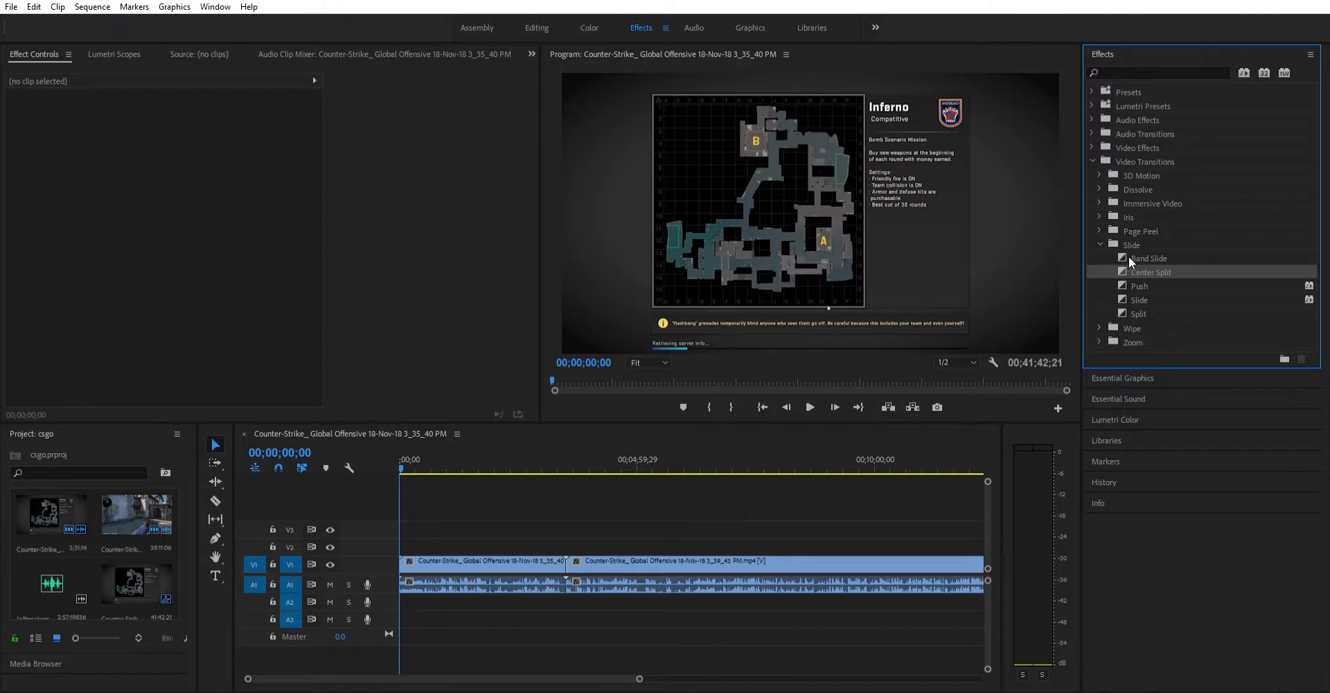
{"action": "left_click_drag", "start_coordinate": [1114, 270], "coordinate": [566, 553]}
{"action": "left_click_drag", "start_coordinate": [567, 554], "coordinate": [568, 554]}
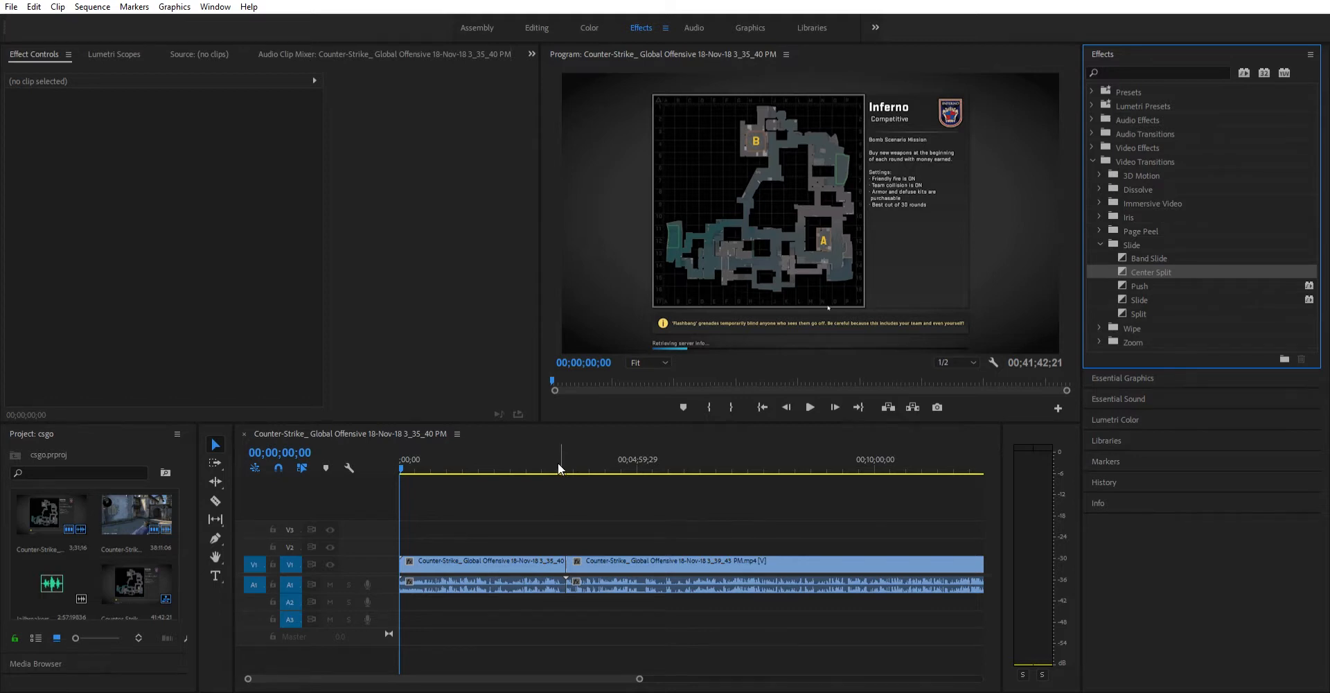
- Play the sequence from 00;03;30;11 through the cut to preview the Center Split transition
{"action": "scroll", "coordinate": [547, 471], "scroll_direction": "up", "scroll_amount": 5}
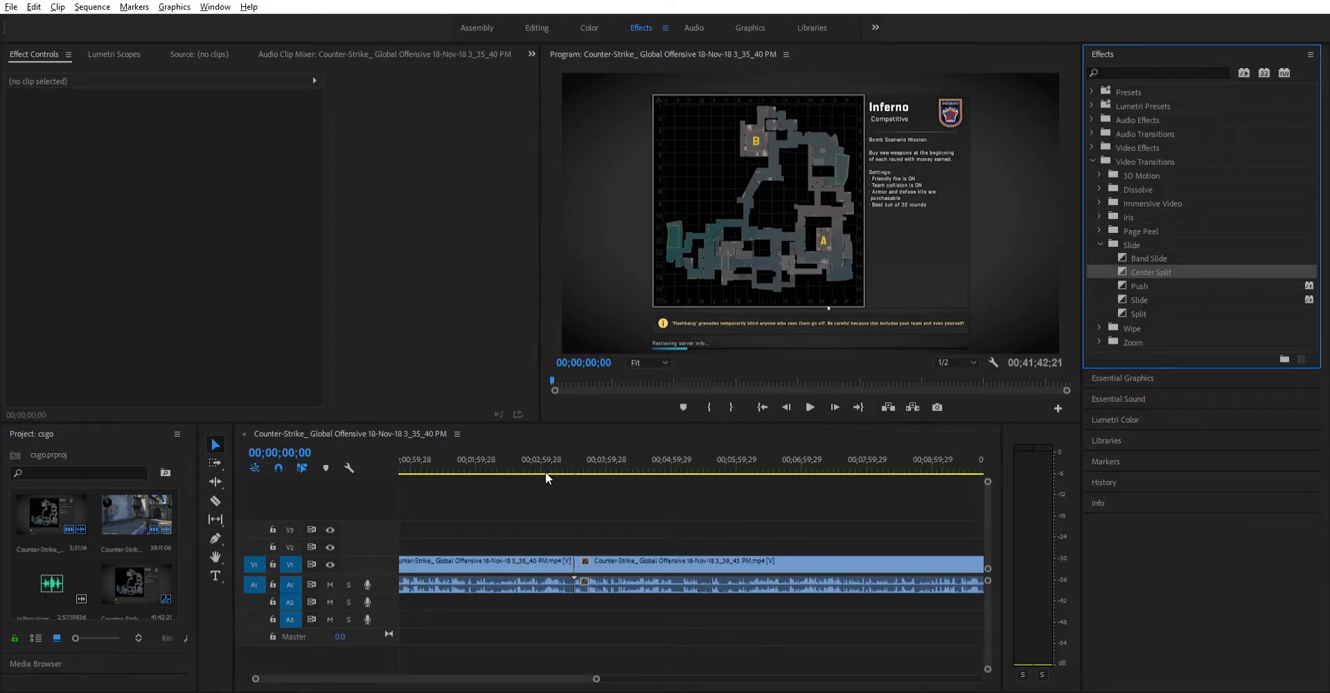
{"action": "scroll", "coordinate": [575, 462], "scroll_direction": "up", "scroll_amount": 4}
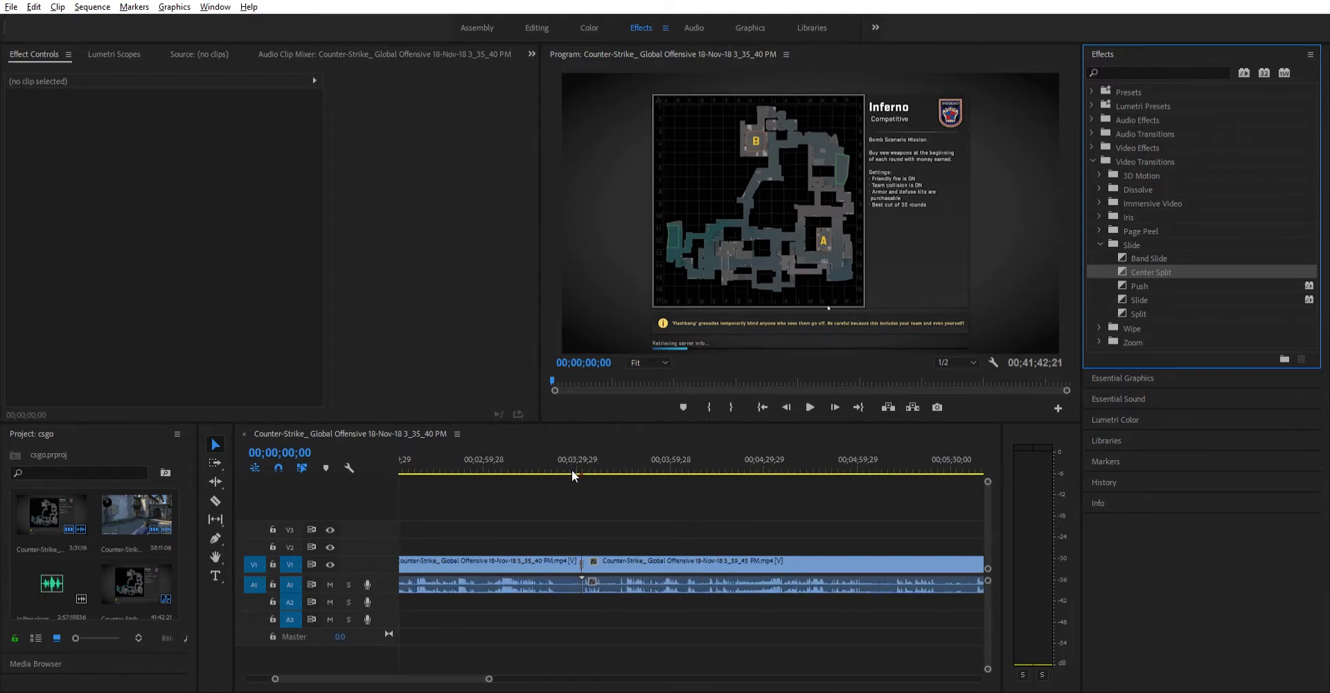
{"action": "scroll", "coordinate": [589, 563], "scroll_direction": "up", "scroll_amount": 3}
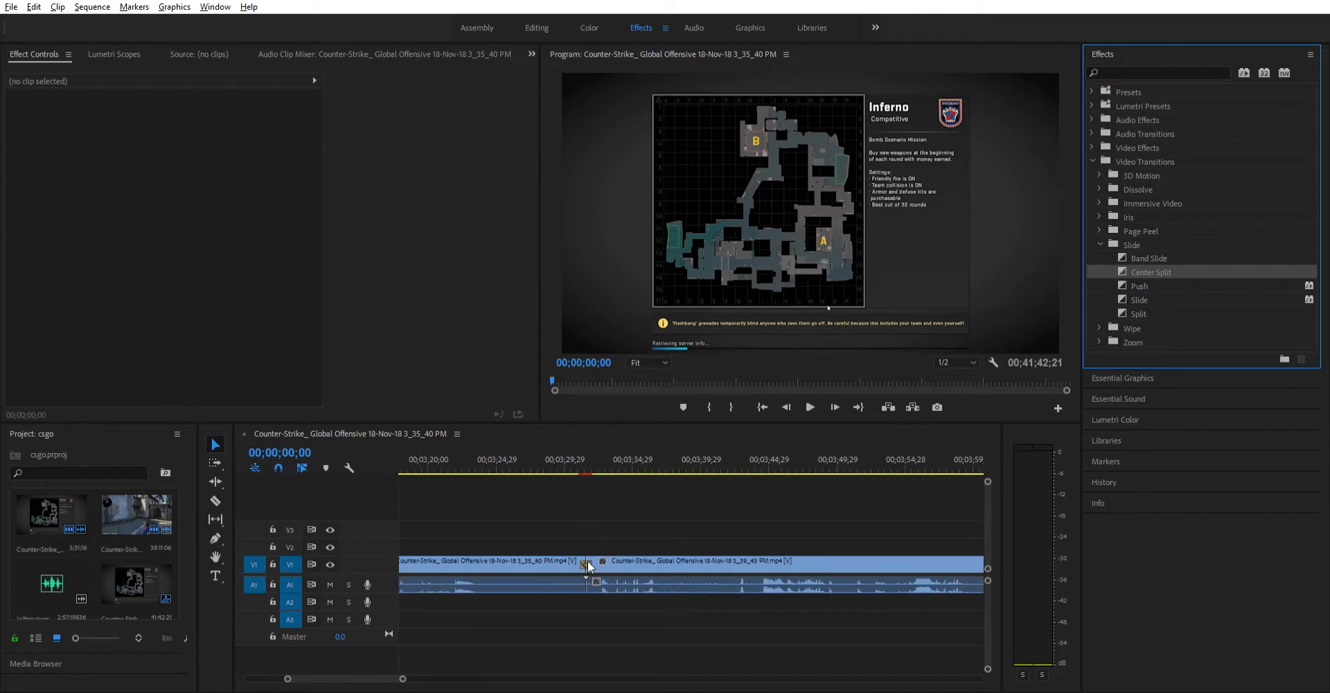
{"action": "key", "text": "alt"}
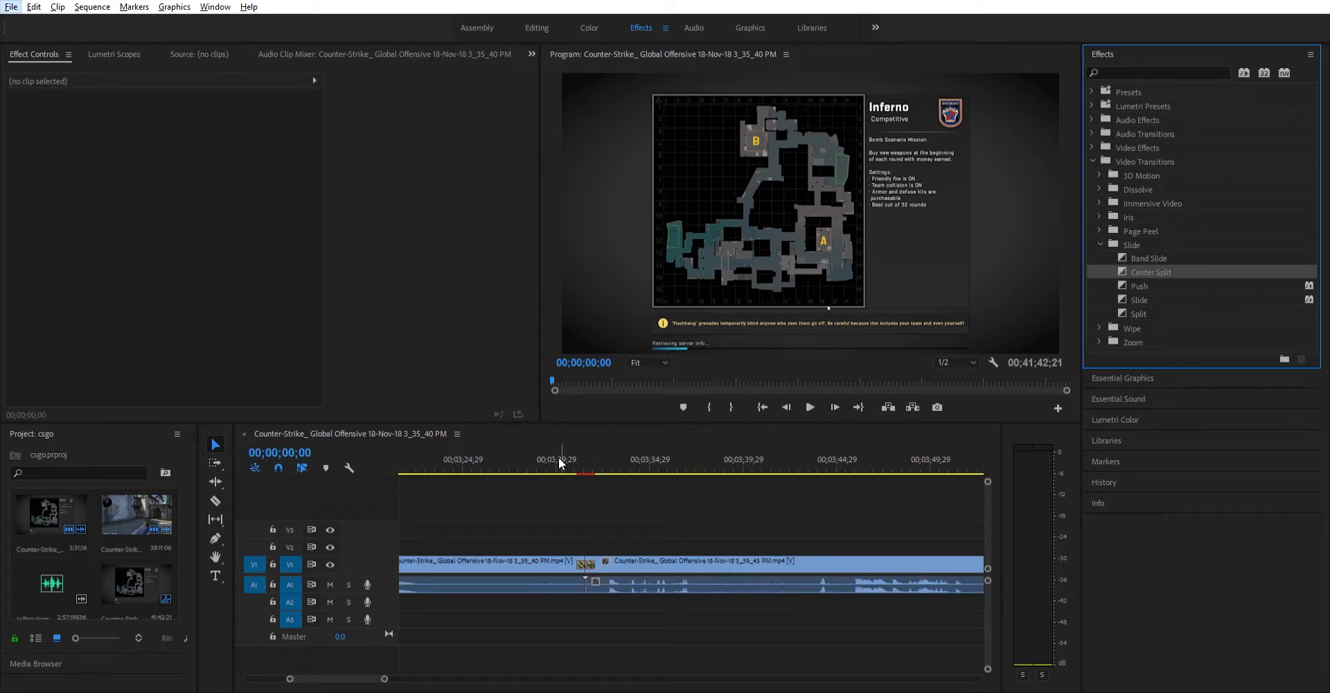
{"action": "left_click", "coordinate": [564, 447]}
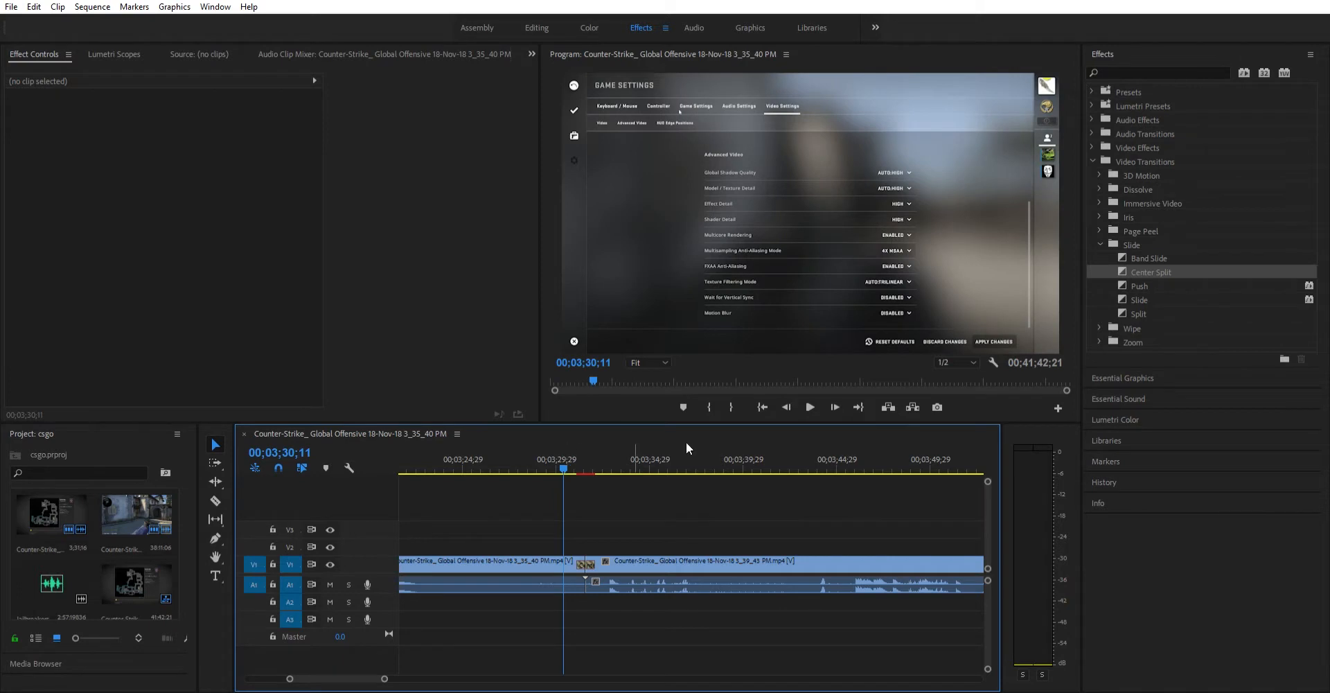
{"action": "left_click", "coordinate": [810, 402]}
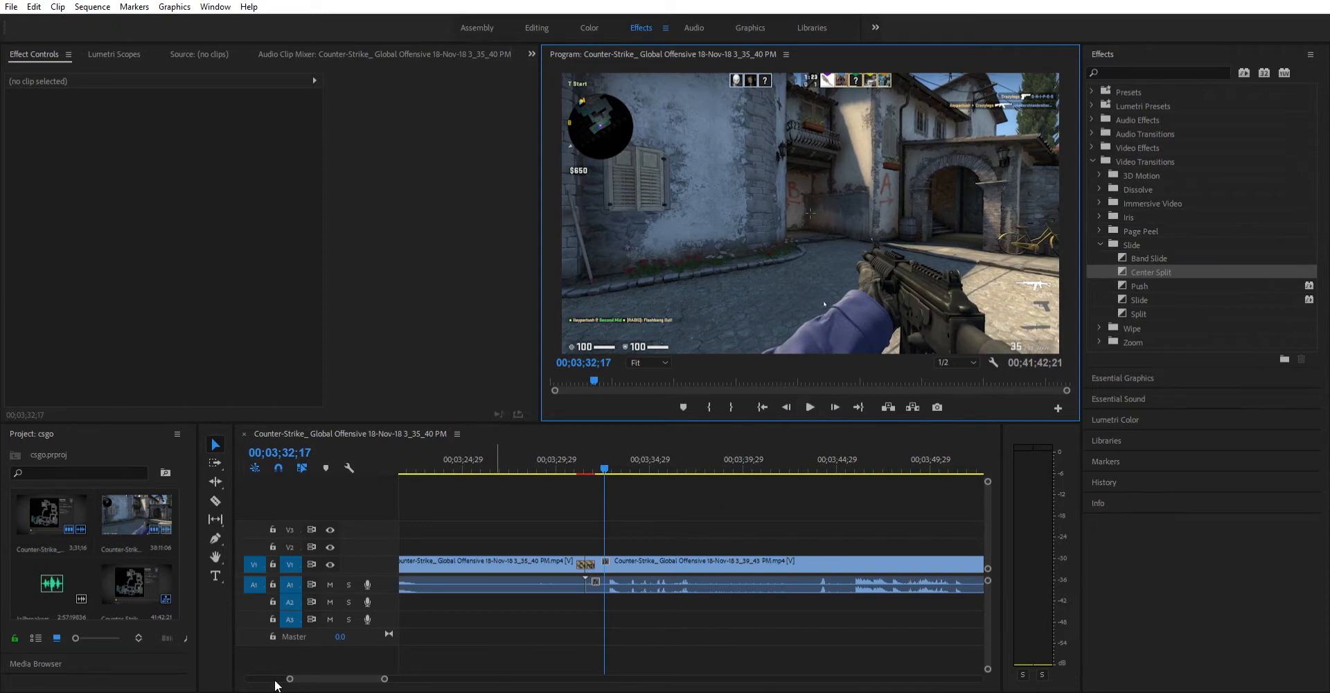
- Place the Jailbreakers music clip on audio track A2 starting at 00;41;31;08, overlapping the end of the second gameplay clip
{"action": "mouse_move", "coordinate": [323, 677]}
{"action": "left_mouse_down"}
{"action": "mouse_move", "coordinate": [656, 659]}
{"action": "mouse_move", "coordinate": [793, 669]}
{"action": "mouse_move", "coordinate": [779, 676]}
{"action": "left_mouse_up"}
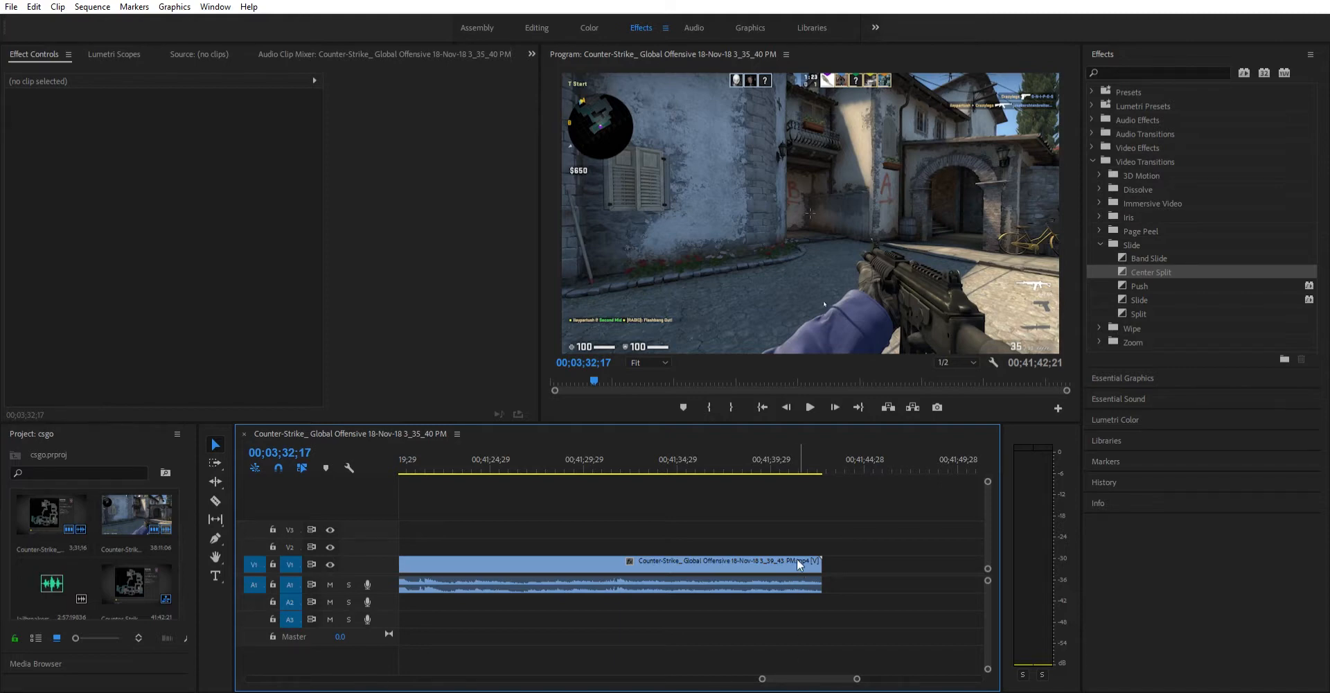
{"action": "left_click", "coordinate": [736, 458]}
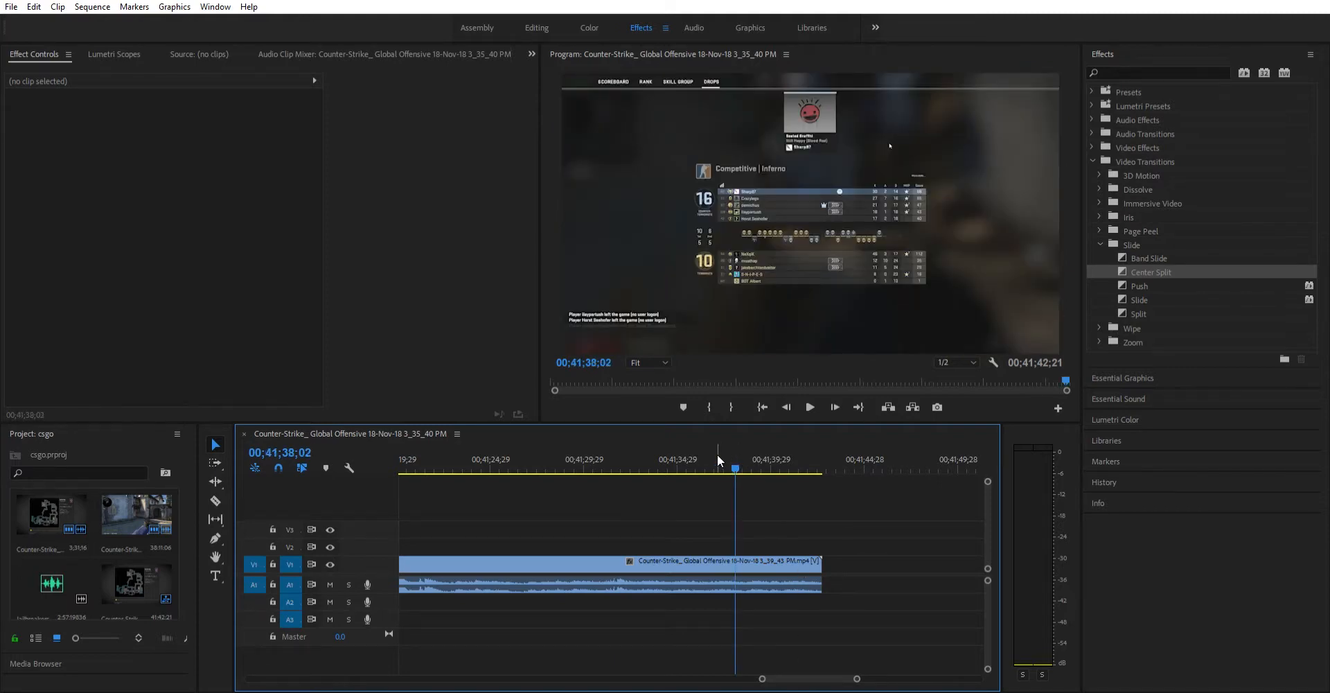
{"action": "left_click", "coordinate": [717, 457]}
{"action": "left_click", "coordinate": [691, 457]}
{"action": "left_click", "coordinate": [671, 457]}
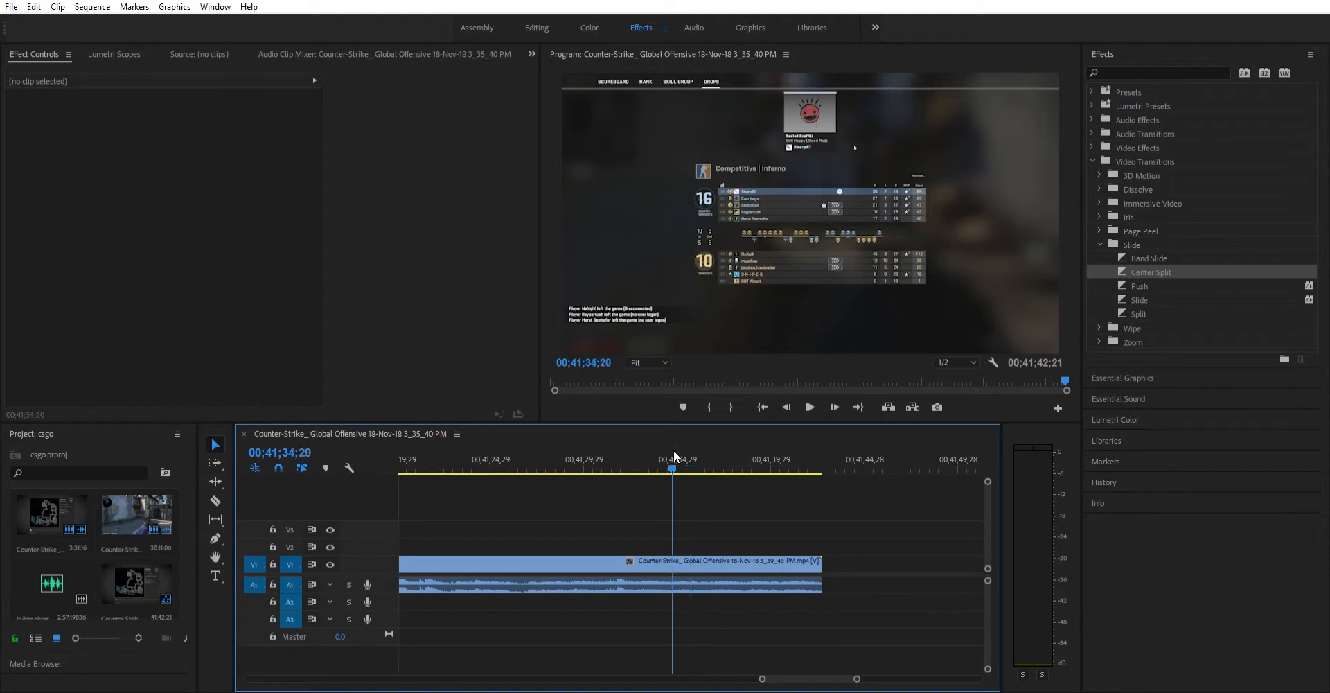
{"action": "left_click", "coordinate": [654, 457]}
{"action": "left_click", "coordinate": [631, 457]}
{"action": "left_click", "coordinate": [609, 455]}
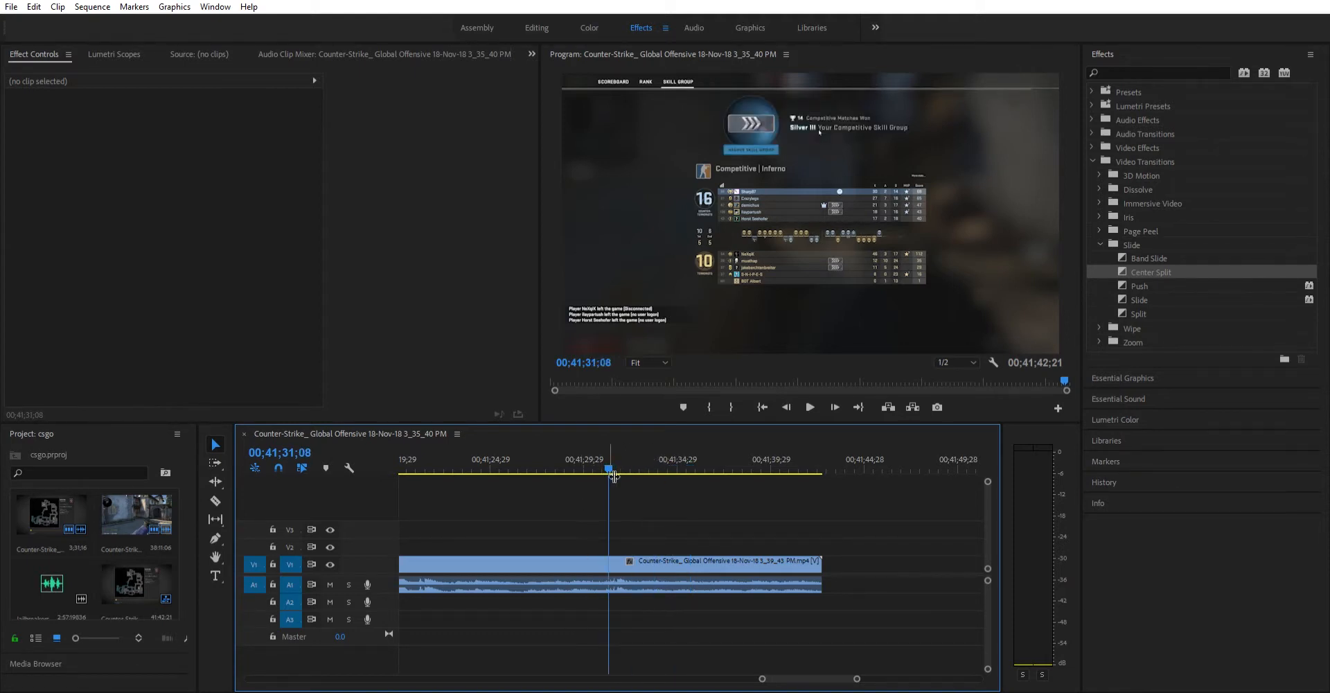
{"action": "left_click", "coordinate": [50, 584]}
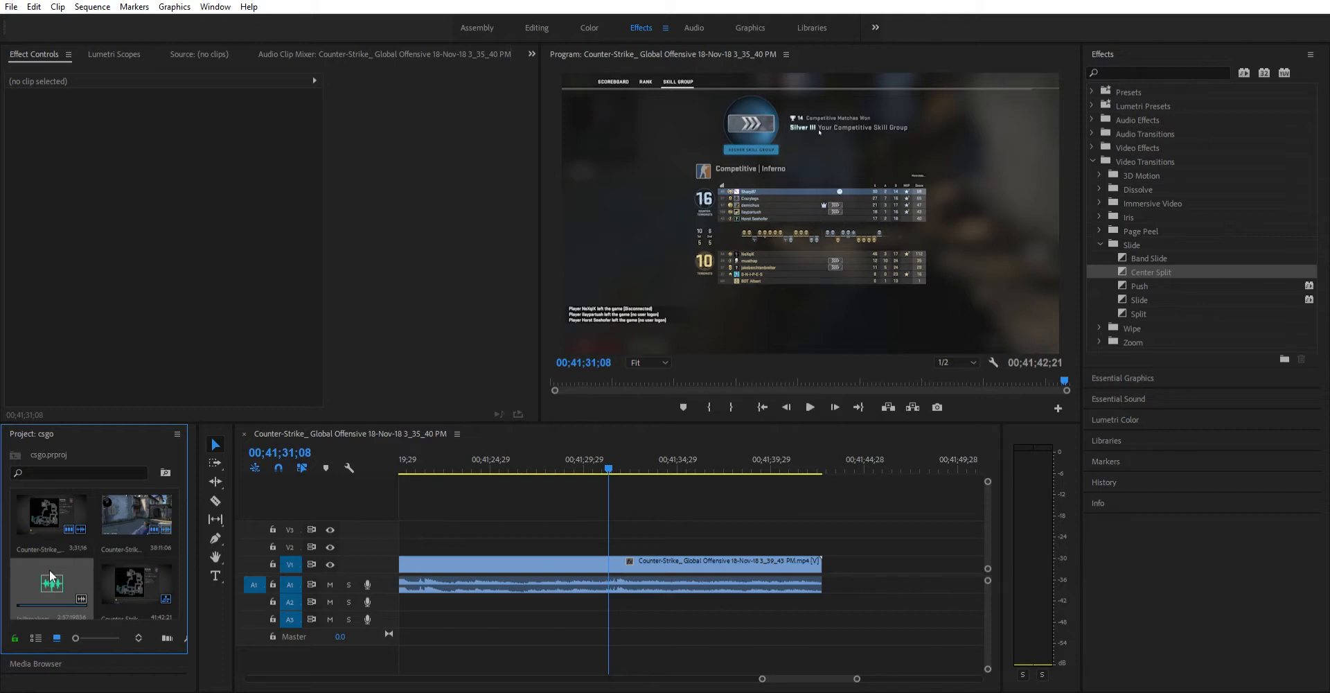
{"action": "left_click_drag", "start_coordinate": [50, 575], "coordinate": [690, 596]}
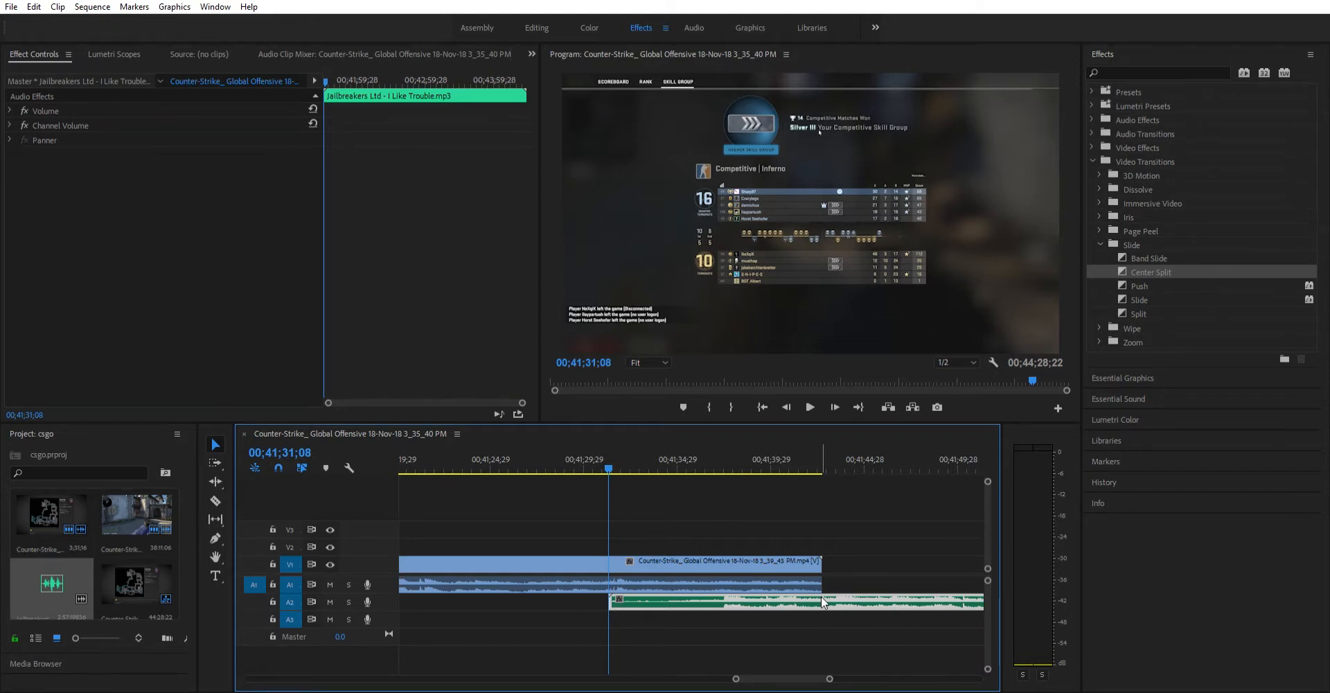
- Play back the overlap of the gameplay footage and the music, and examine the music clip's full extent in the timeline
{"action": "left_click", "coordinate": [804, 389]}
{"action": "key", "text": "space"}
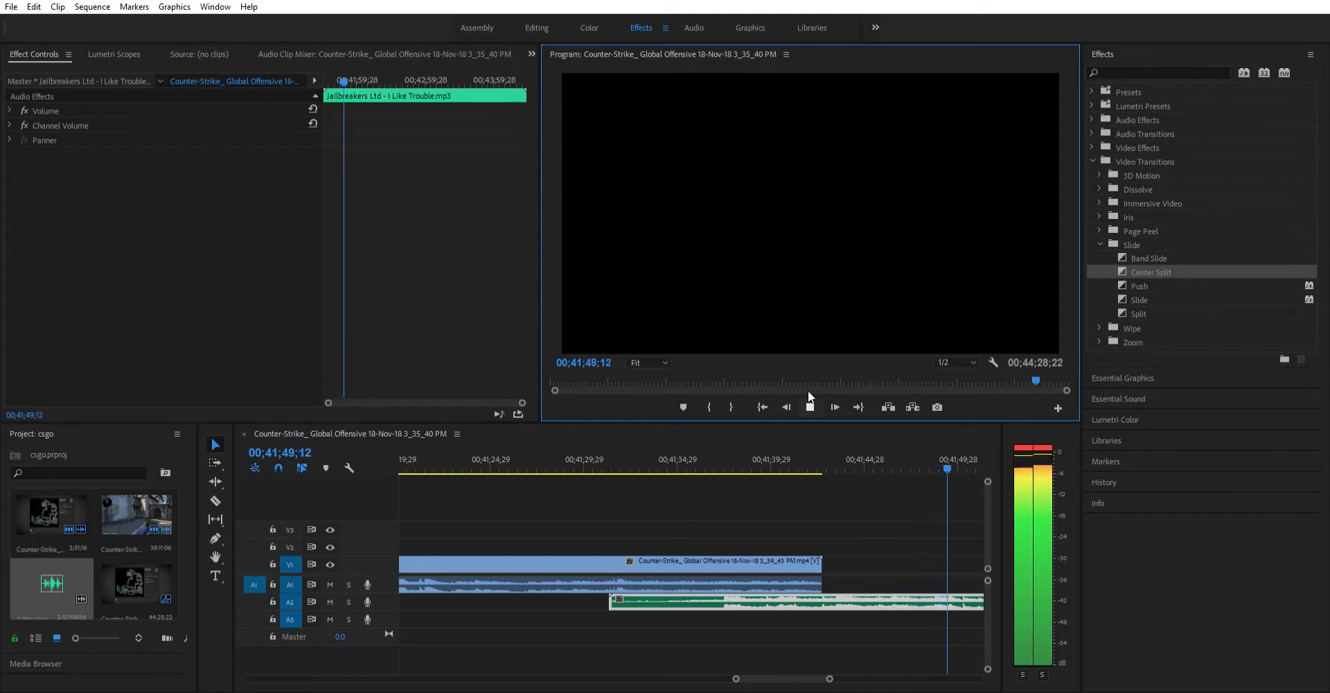
{"action": "key", "text": "space"}
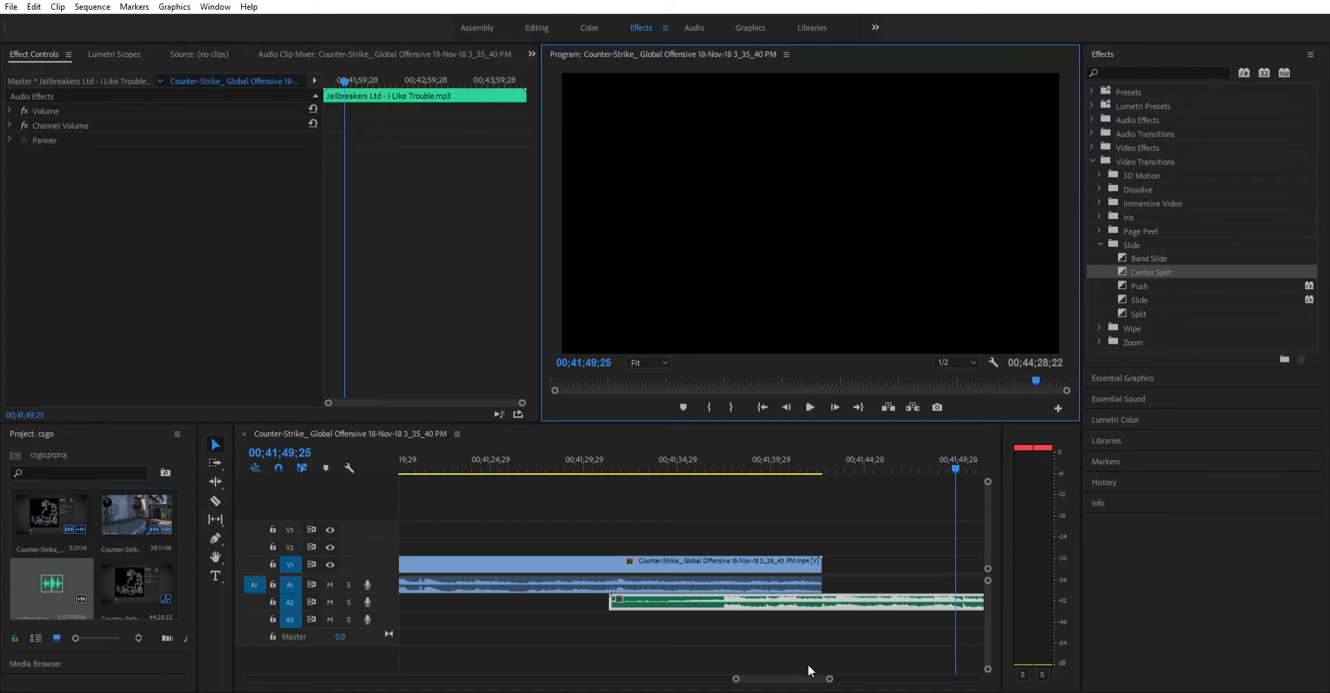
{"action": "scroll", "coordinate": [809, 663], "scroll_direction": "down", "scroll_amount": 5}
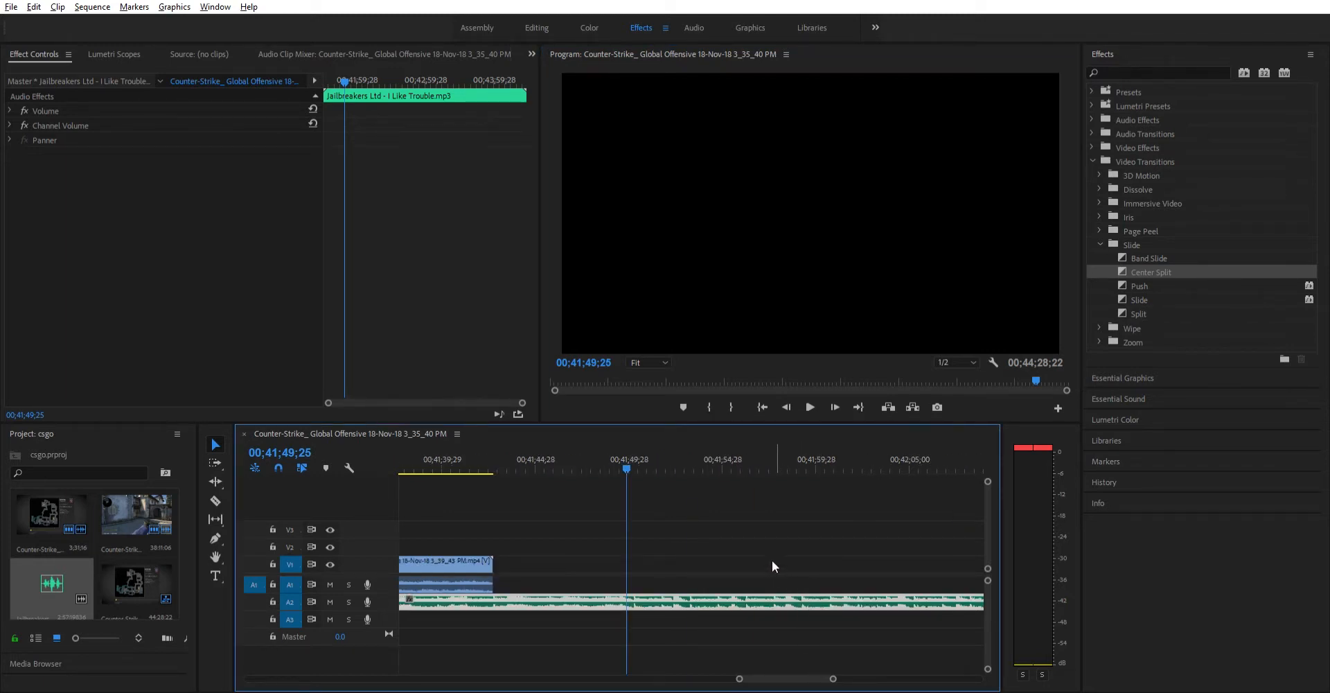
{"action": "scroll", "coordinate": [771, 560], "scroll_direction": "down", "scroll_amount": 3}
{"action": "scroll", "coordinate": [771, 560], "scroll_direction": "down", "scroll_amount": 5}
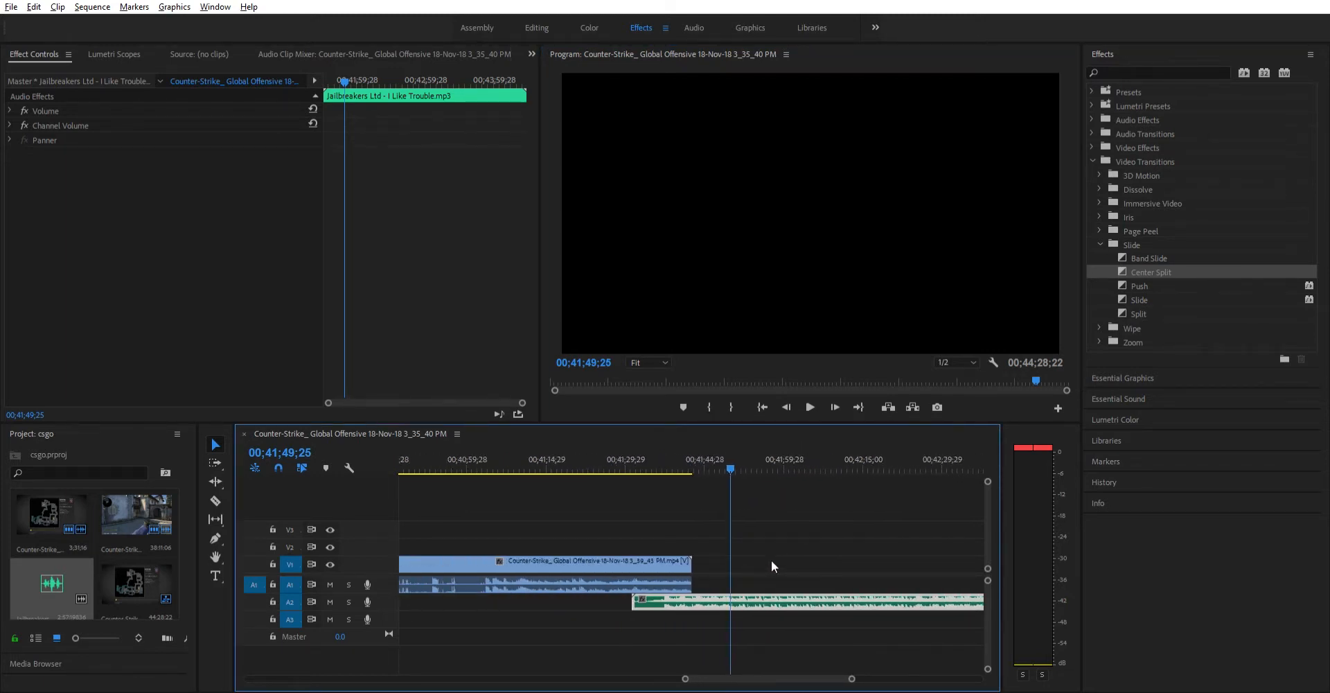
{"action": "scroll", "coordinate": [770, 559], "scroll_direction": "down", "scroll_amount": 4}
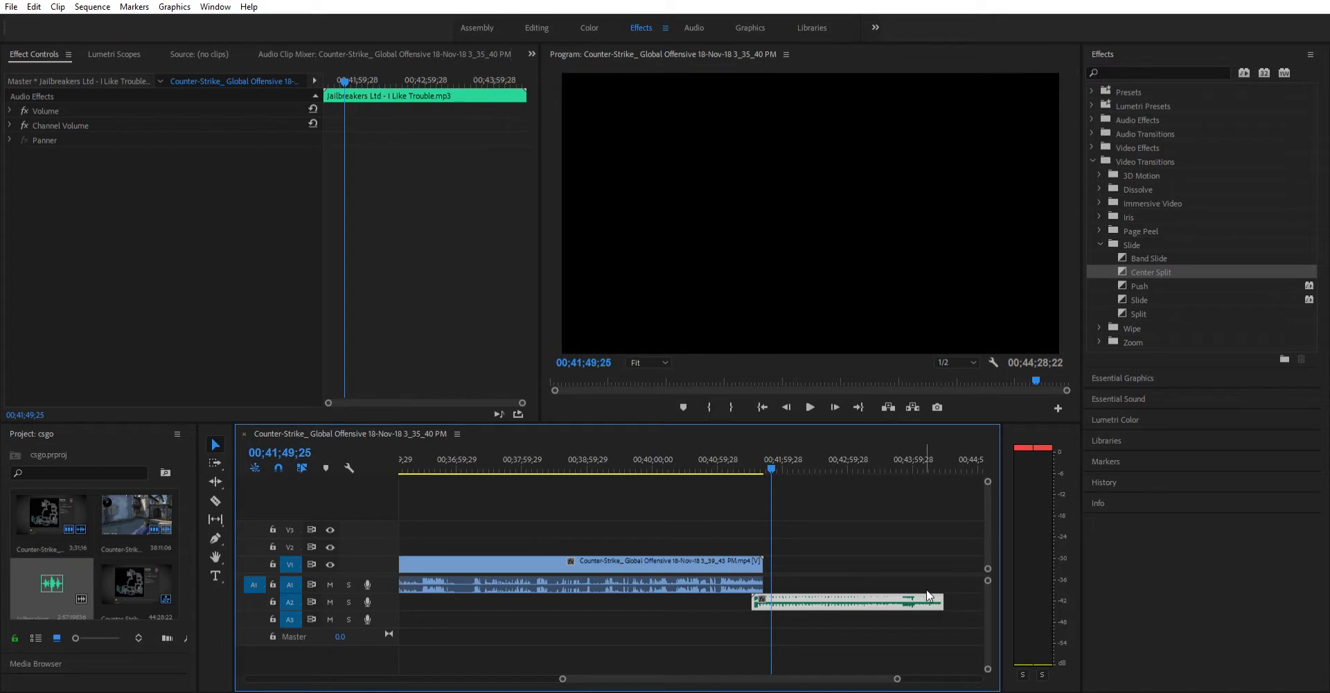
- Trim the end of the music clip to 00;41;49;25 and shift it on A2 so it ends flush with the gameplay clip at 00;41;42;21
{"action": "left_click_drag", "start_coordinate": [951, 592], "coordinate": [782, 588]}
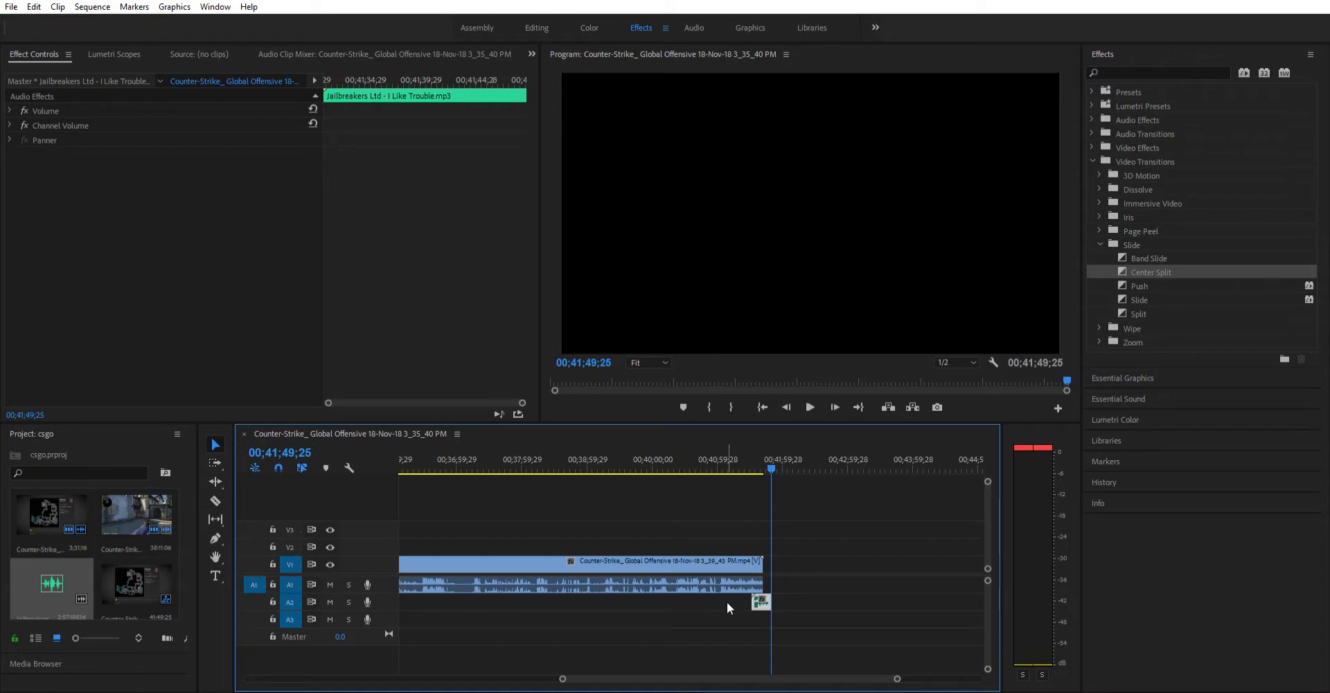
{"action": "scroll", "coordinate": [728, 602], "scroll_direction": "up", "scroll_amount": 5}
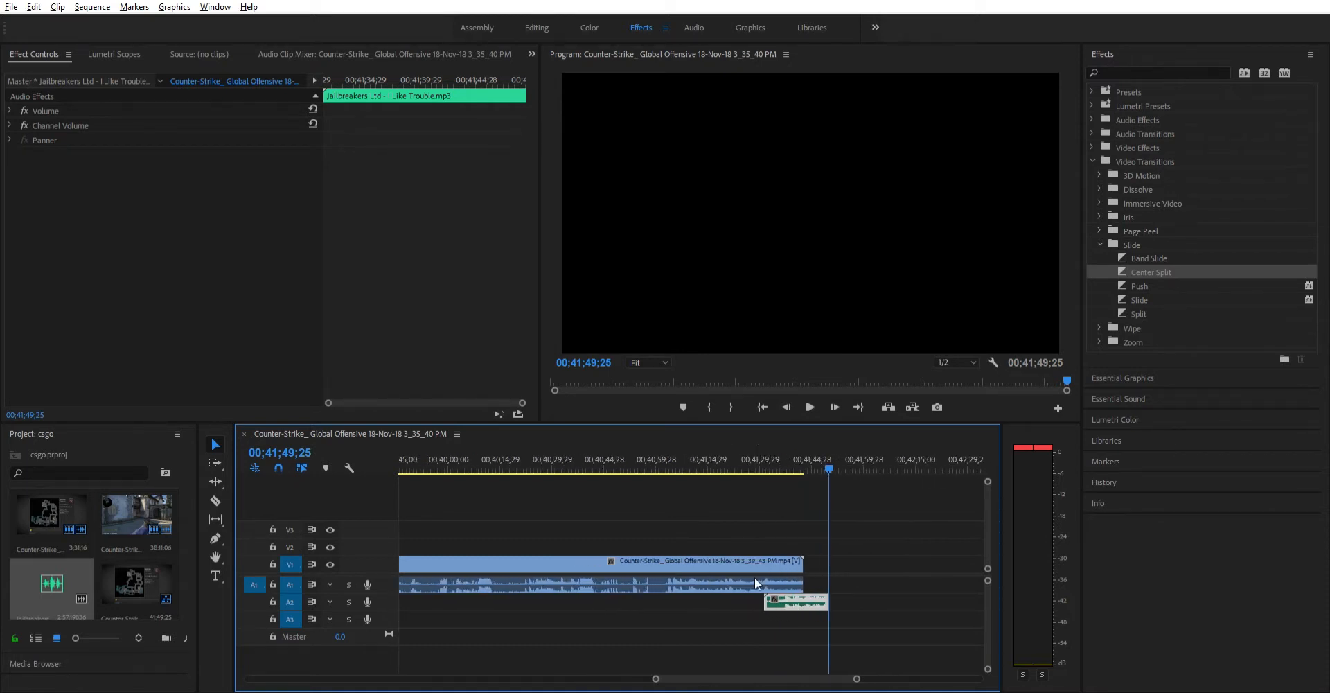
{"action": "scroll", "coordinate": [754, 581], "scroll_direction": "up", "scroll_amount": 3}
{"action": "key", "text": "alt"}
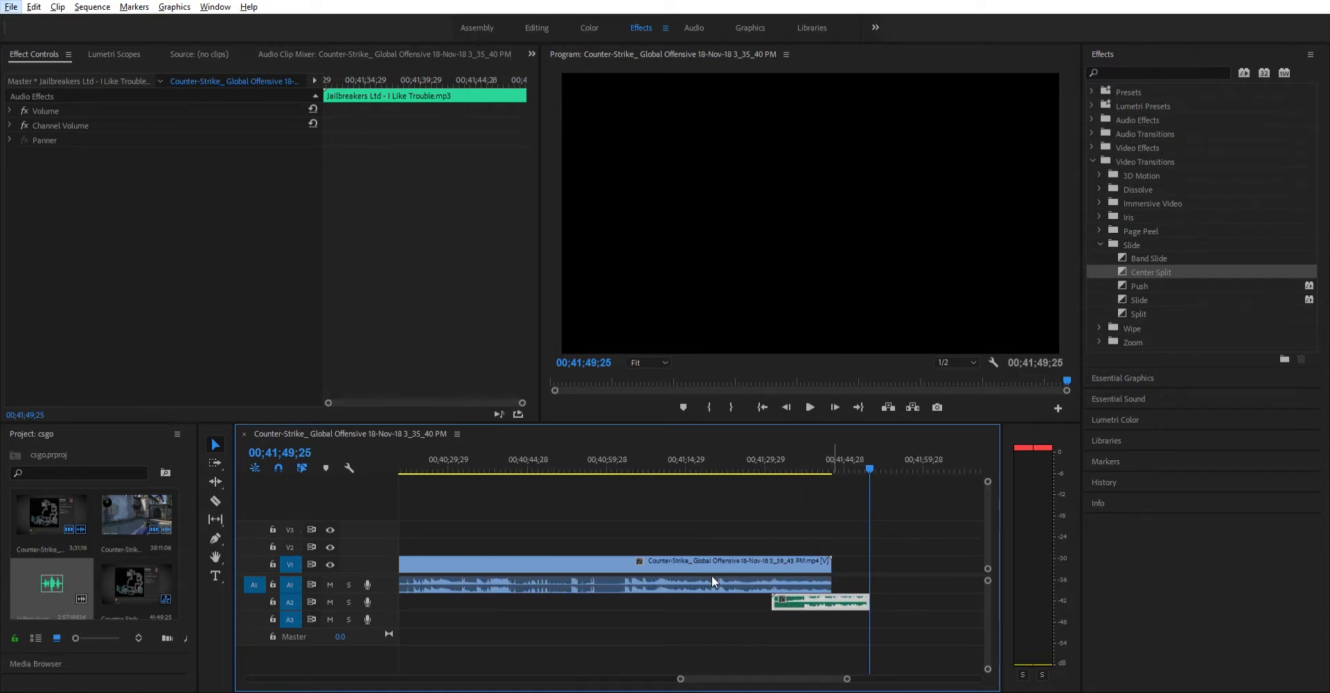
{"action": "key", "text": "alt"}
{"action": "mouse_move", "coordinate": [838, 589]}
{"action": "left_mouse_down"}
{"action": "mouse_move", "coordinate": [818, 590]}
{"action": "mouse_move", "coordinate": [850, 591]}
{"action": "mouse_move", "coordinate": [823, 594]}
{"action": "left_mouse_up"}
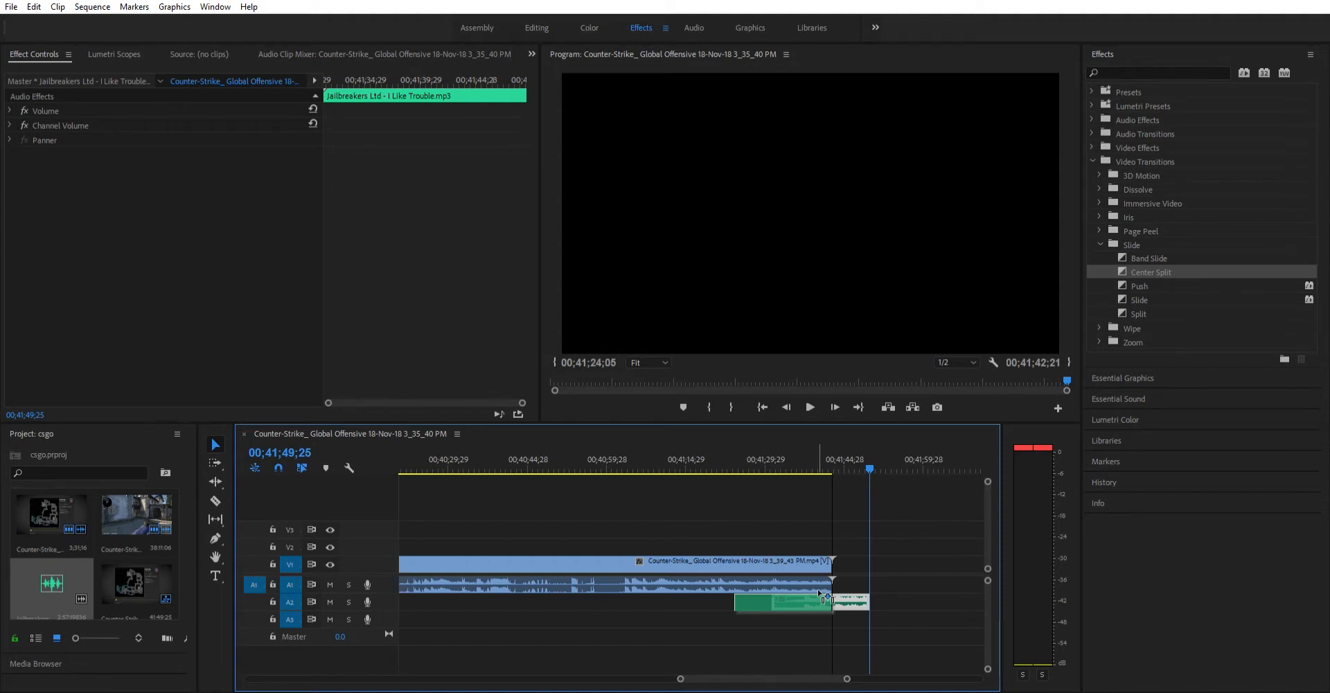
{"action": "left_click_drag", "start_coordinate": [822, 594], "coordinate": [824, 594]}
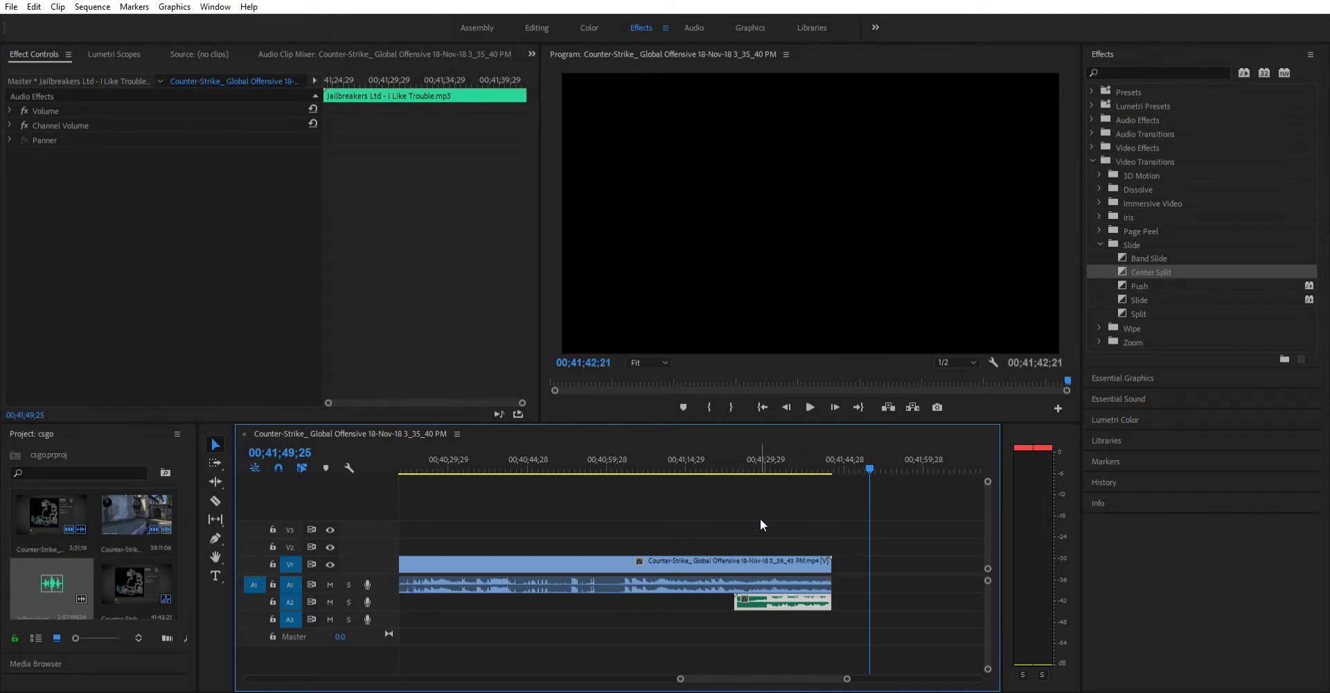
- Split the second gameplay clip on V1 and A1 at the start of the music clip and adjust the closing section's audio volume
{"action": "left_click", "coordinate": [214, 500]}
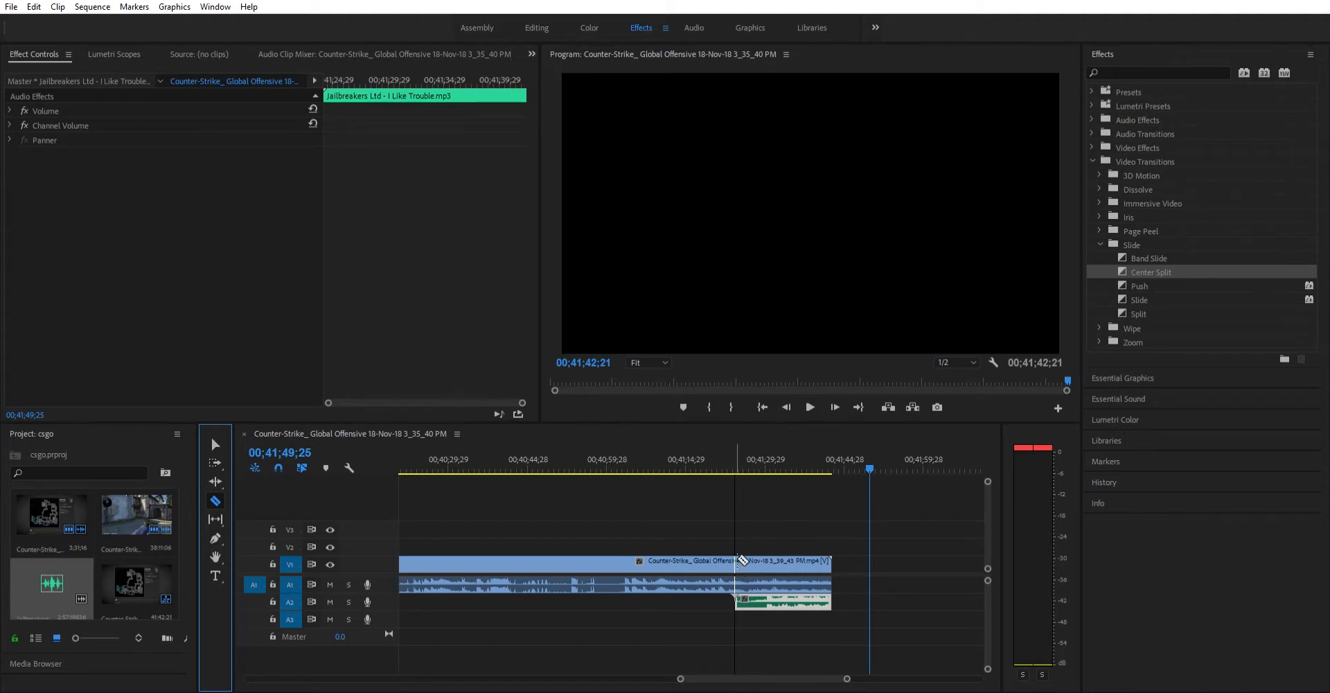
{"action": "left_click", "coordinate": [738, 560]}
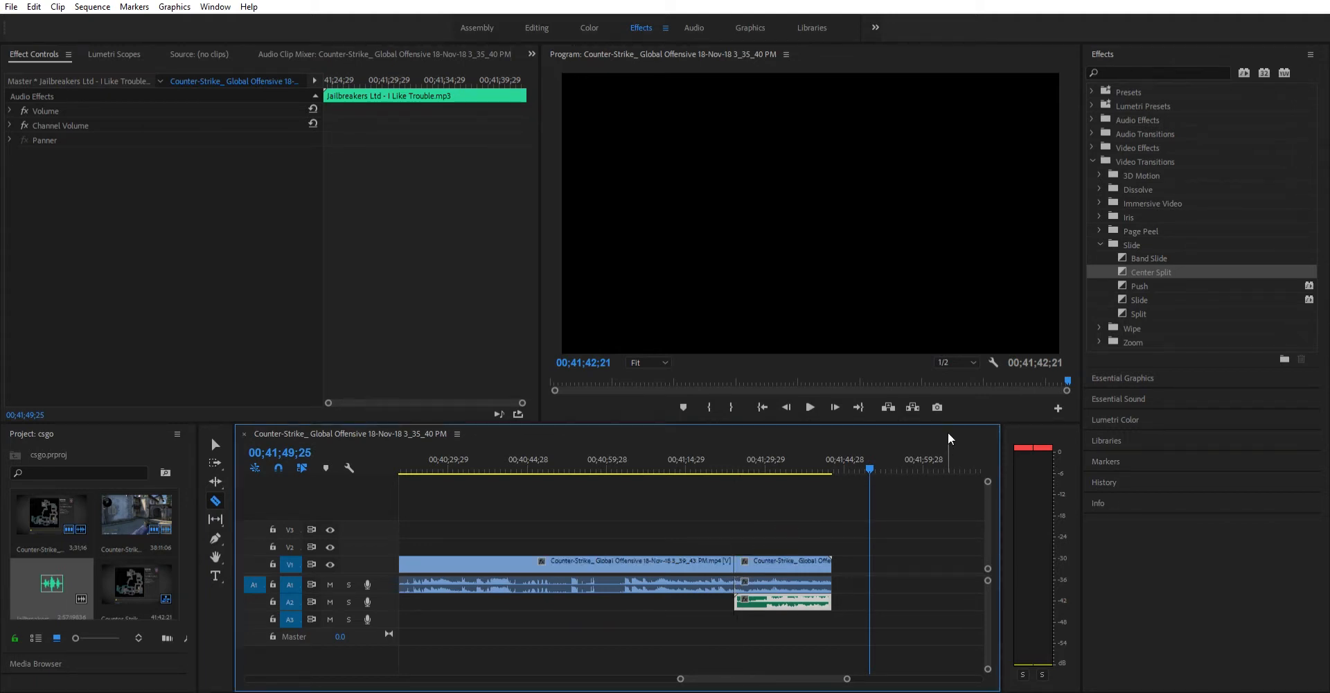
{"action": "left_click", "coordinate": [215, 444]}
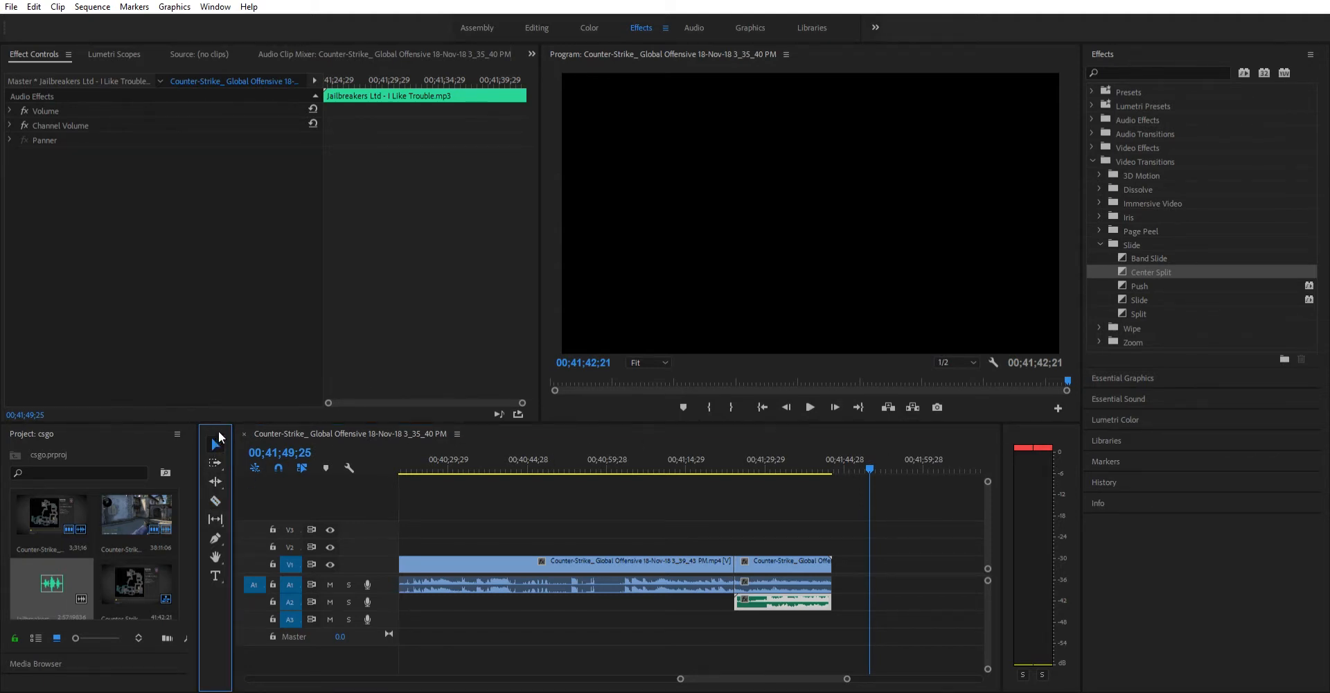
{"action": "left_click", "coordinate": [791, 561]}
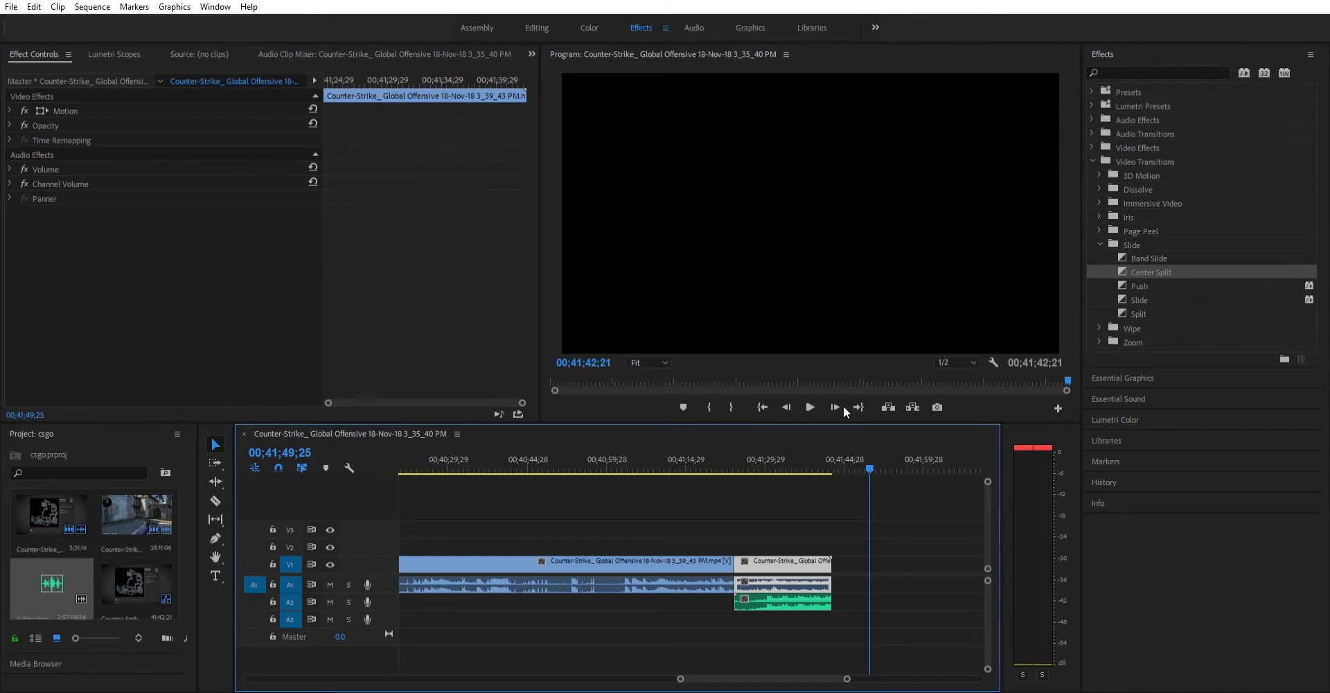
{"action": "key", "text": "ctrl+m"}
- Play the sequence from 00;41;24;02 to its end to check the gameplay audio against the music
{"action": "left_click", "coordinate": [734, 443]}
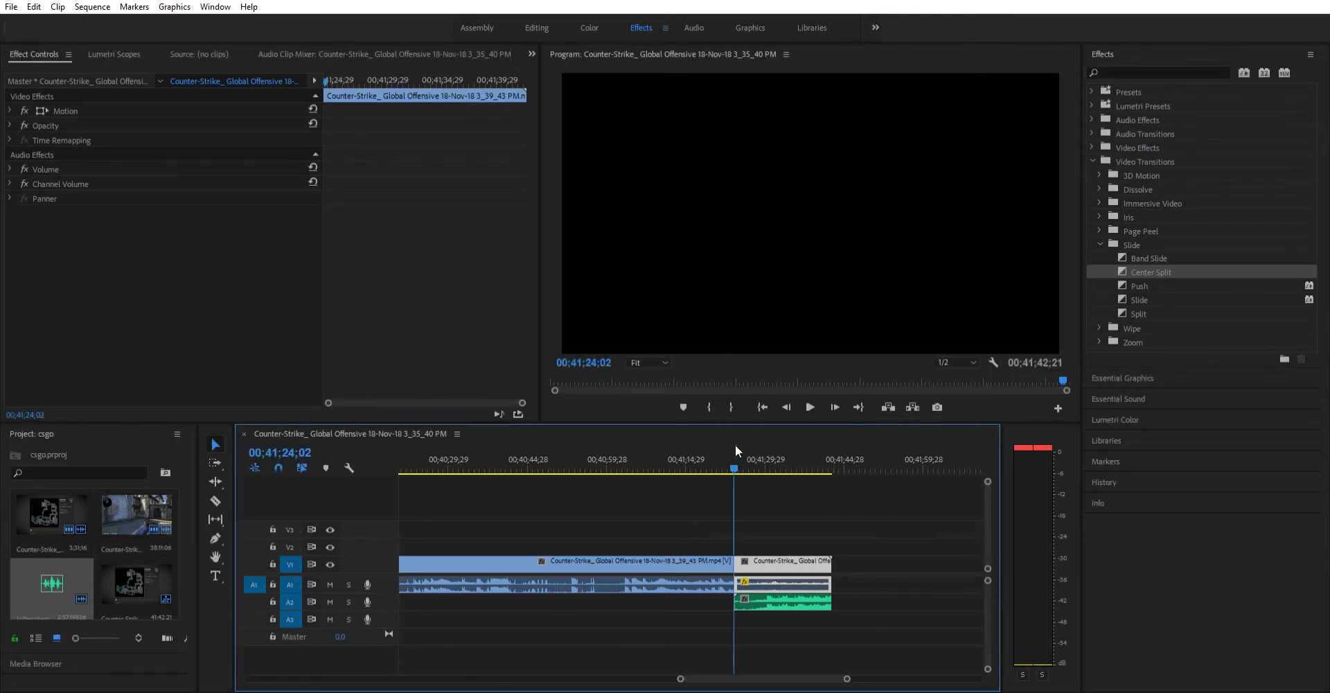
{"action": "left_click", "coordinate": [810, 406]}
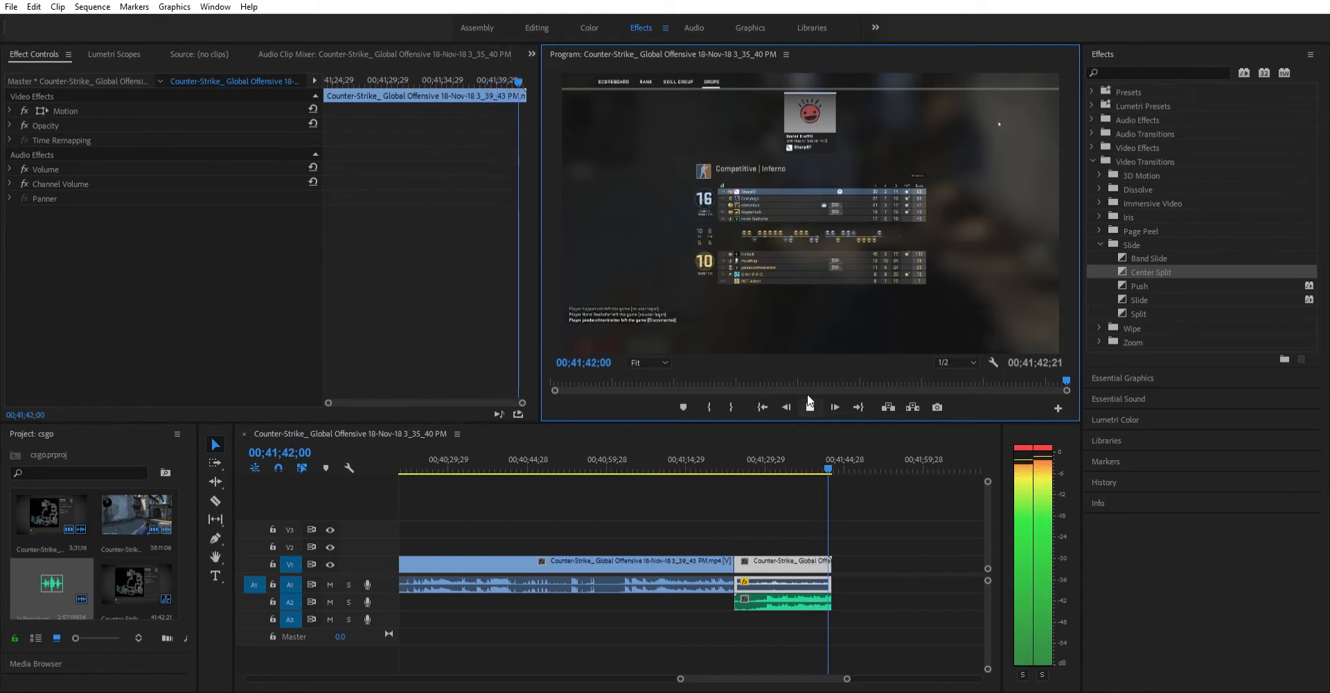
{"action": "left_click", "coordinate": [808, 395]}
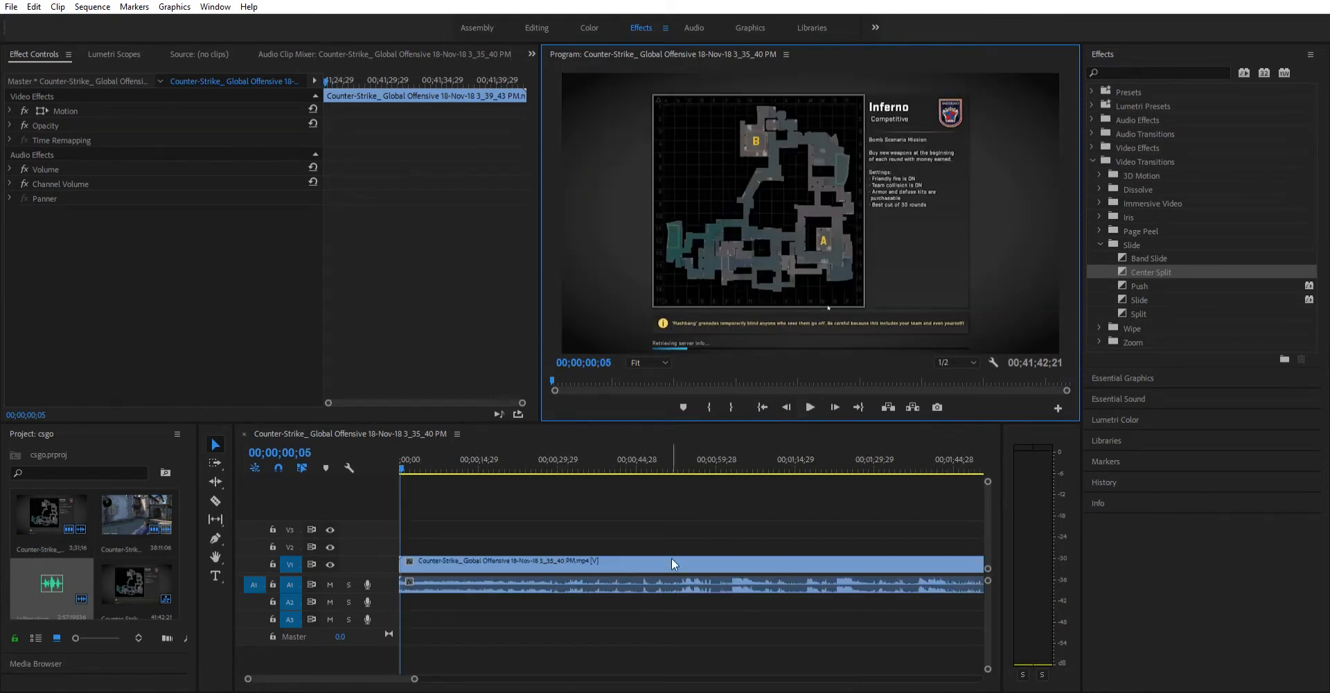
- Add a "Subscribe!" text title at 00;41;29;09 over the closing gameplay section, placed below the scoreboard in the frame
{"action": "left_click_drag", "start_coordinate": [371, 676], "coordinate": [808, 691]}
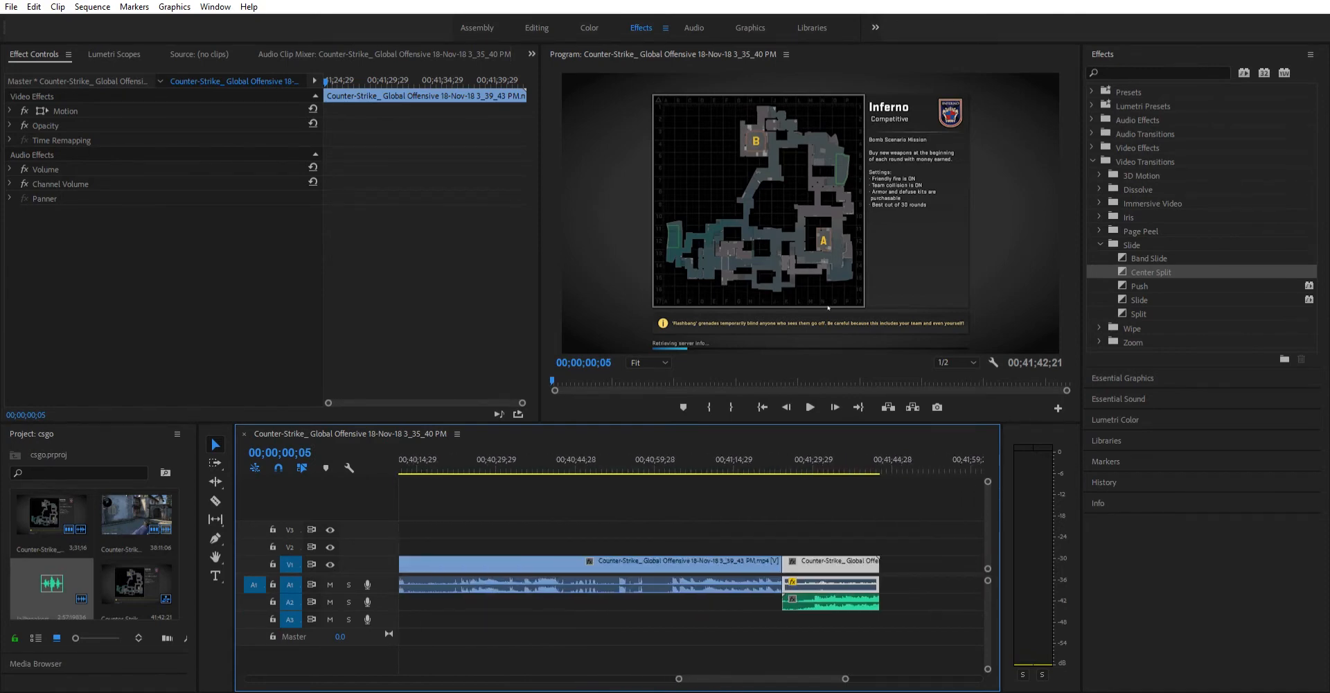
{"action": "left_click", "coordinate": [811, 450]}
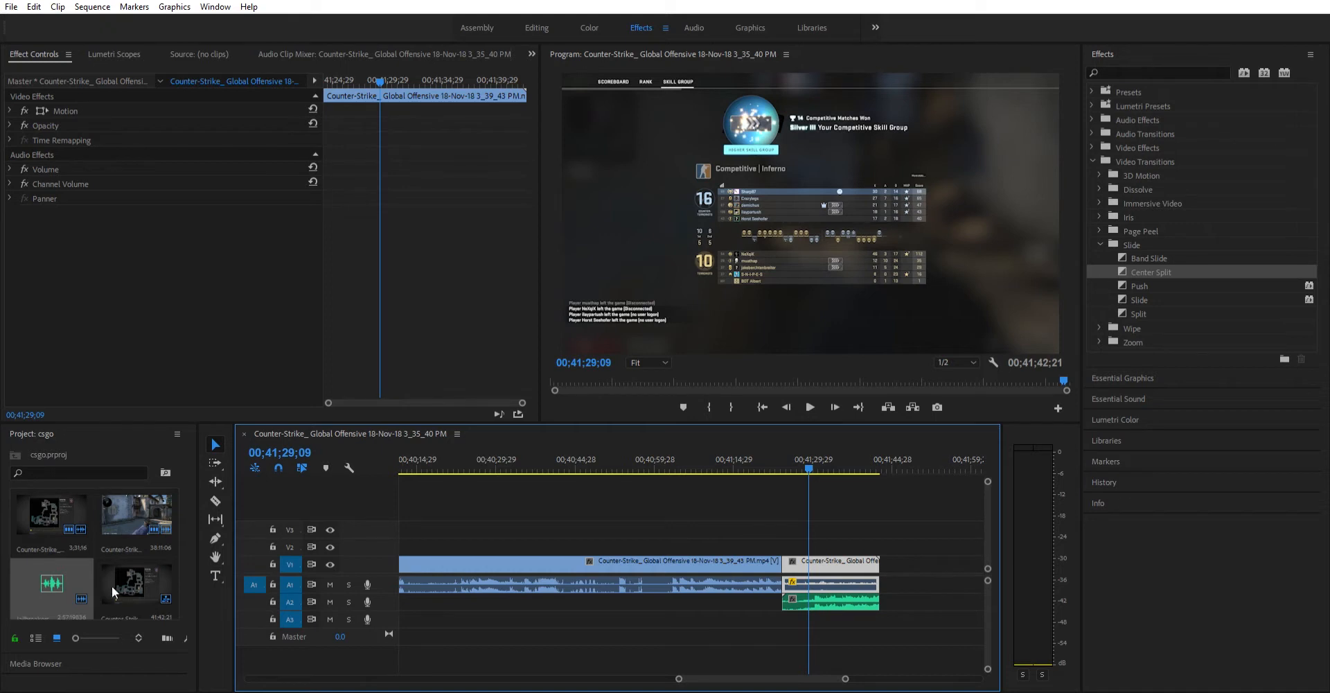
{"action": "left_click", "coordinate": [214, 574]}
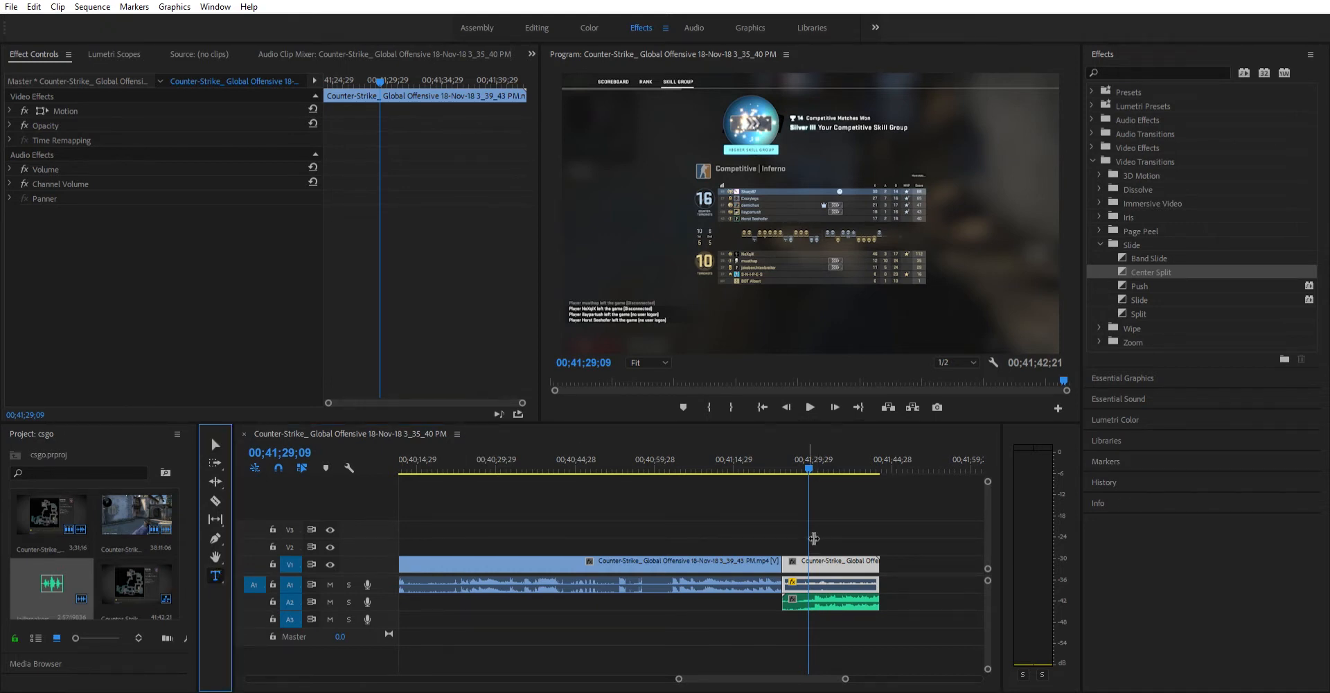
{"action": "left_click", "coordinate": [818, 538]}
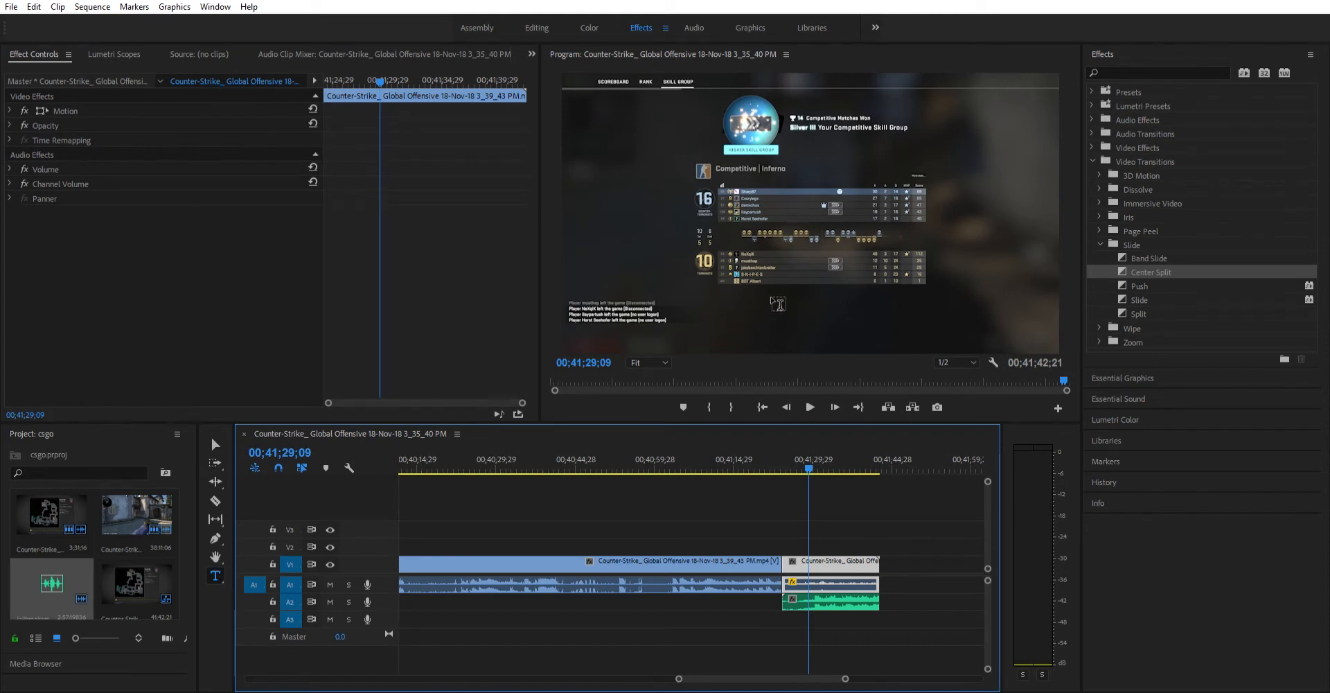
{"action": "left_click", "coordinate": [215, 574]}
{"action": "left_click", "coordinate": [736, 312]}
{"action": "type", "text": "Subscro"}
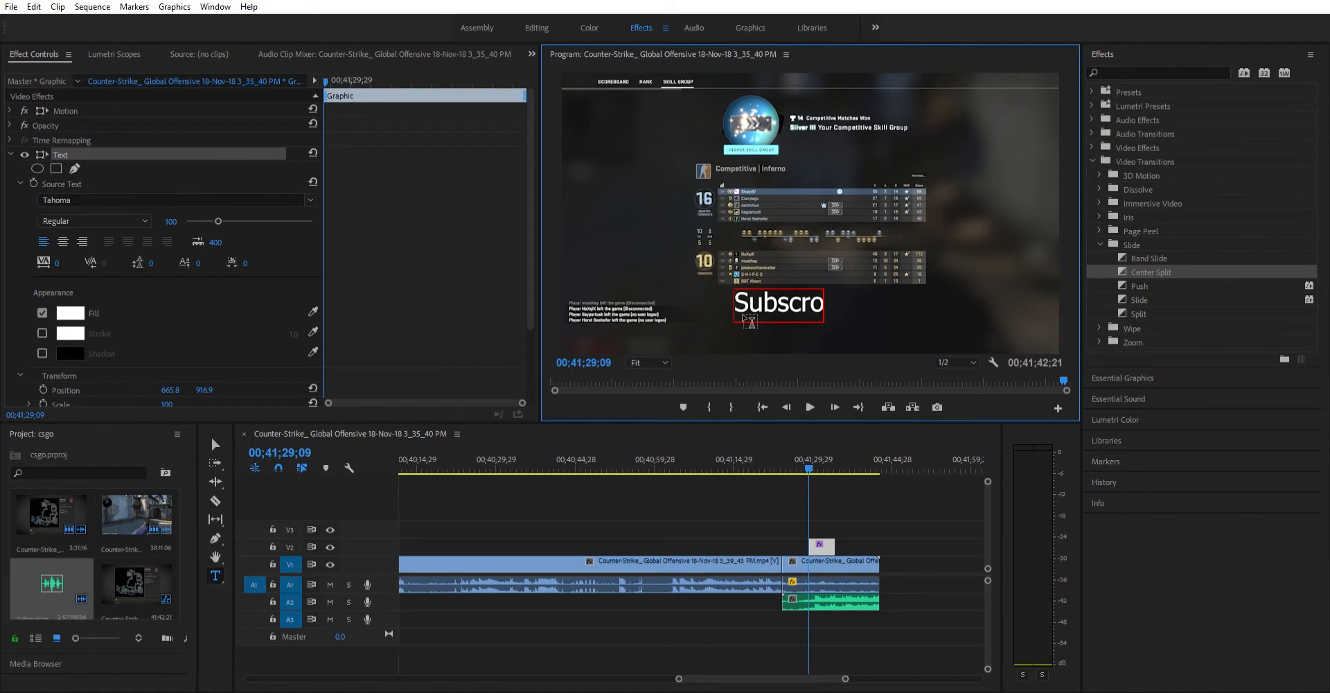
{"action": "key", "text": "BackSpace"}
{"action": "type", "text": "ibe!"}
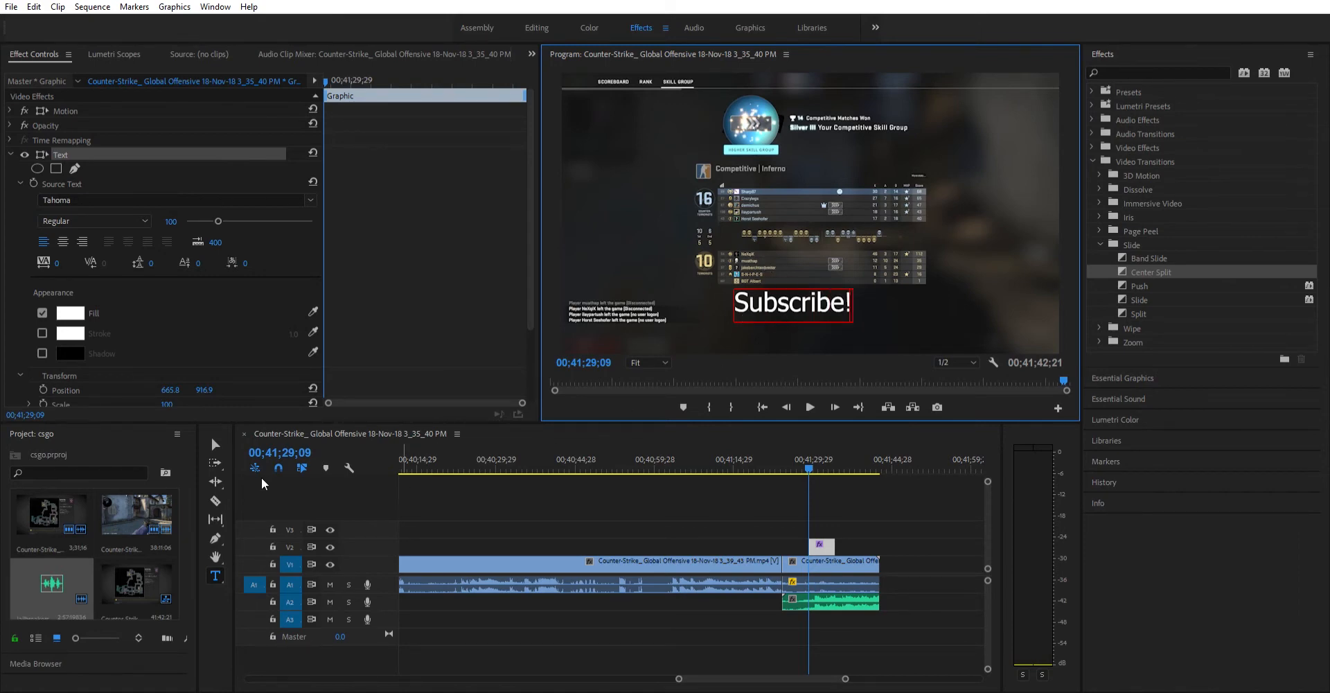
{"action": "left_click", "coordinate": [223, 435]}
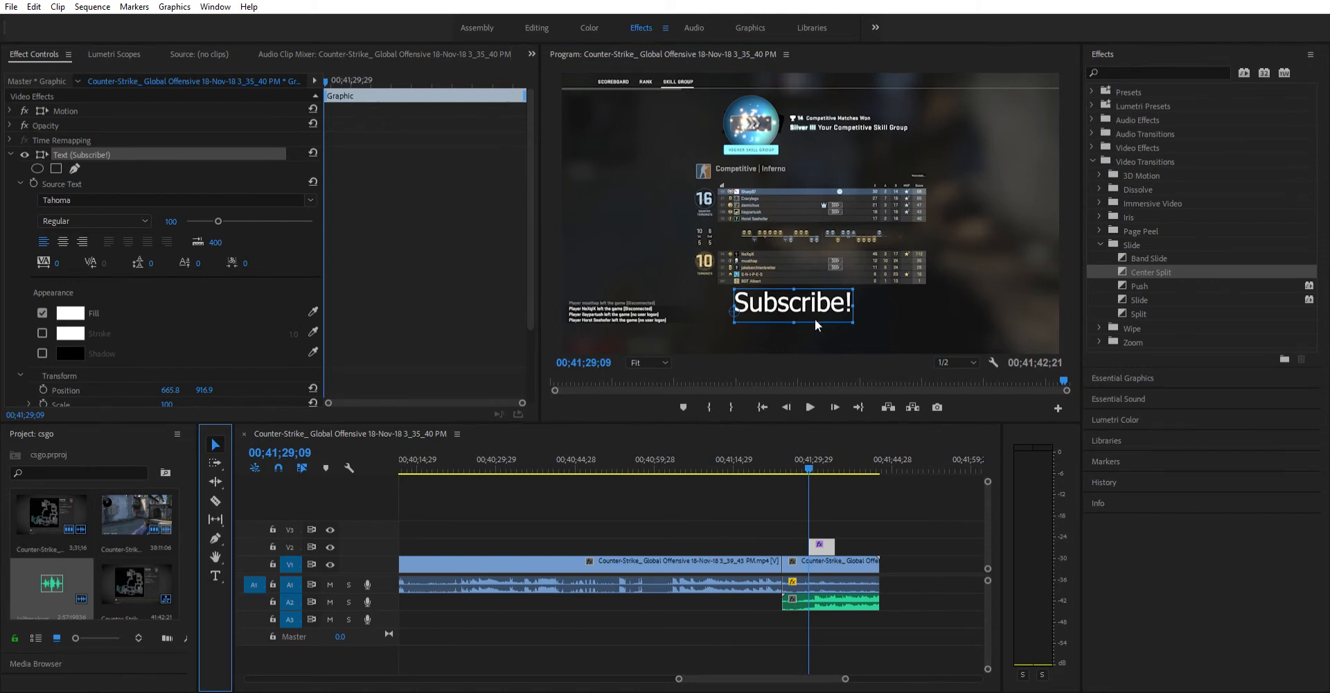